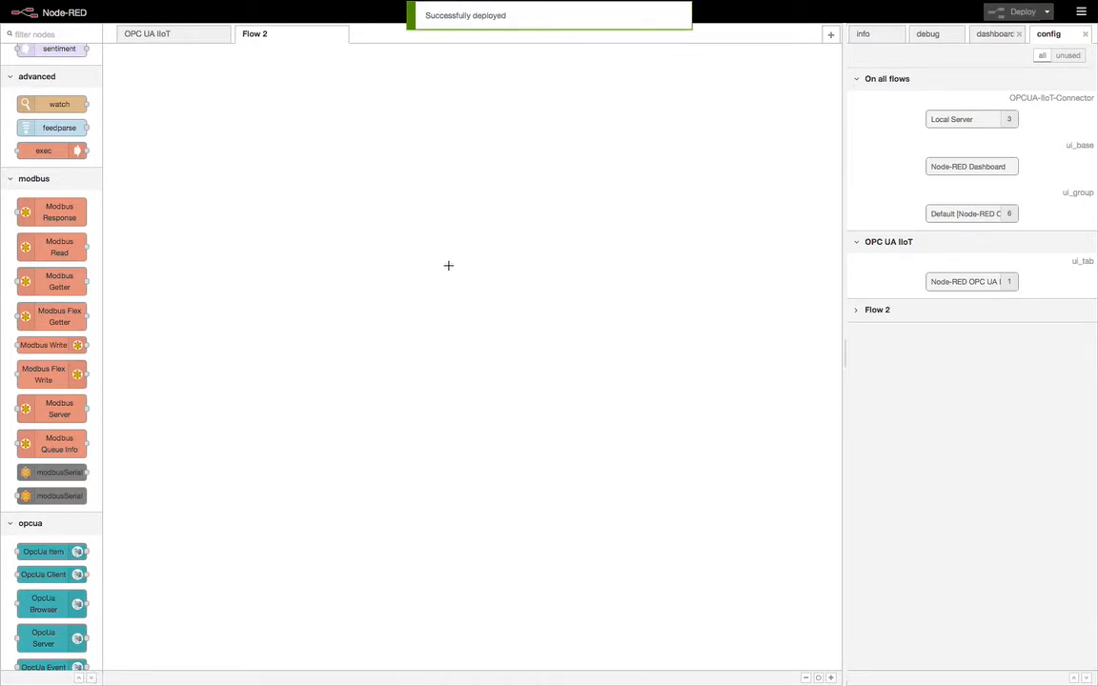
- Close the configuration nodes sidebar and bring it up again
left_click(1084, 33)
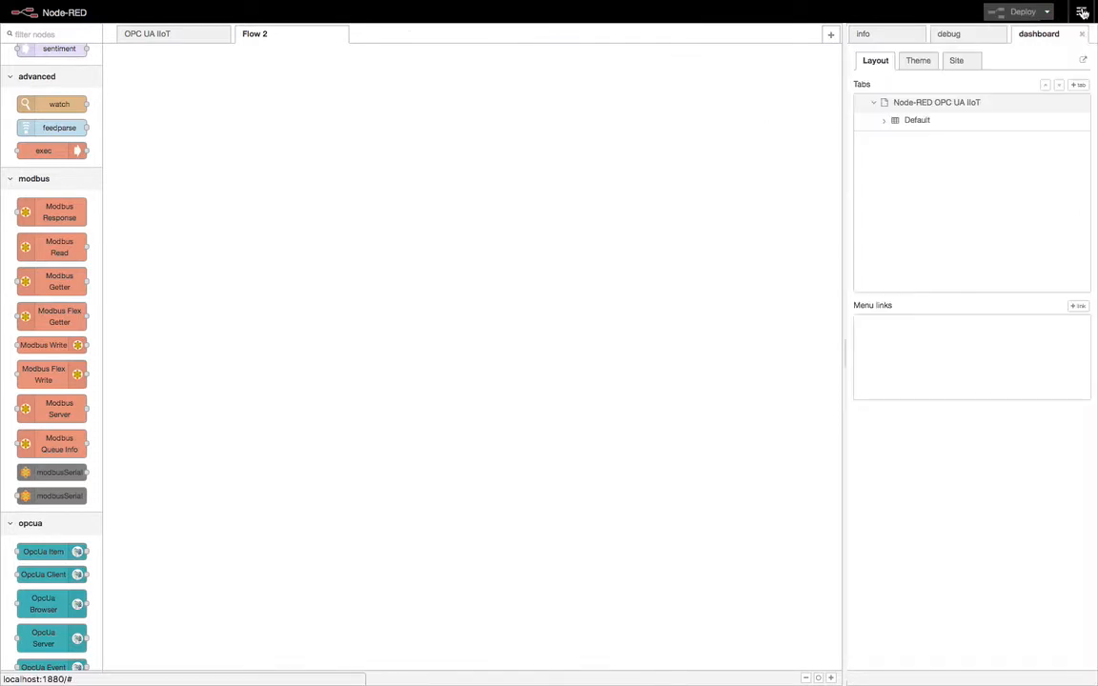
left_click(1082, 13)
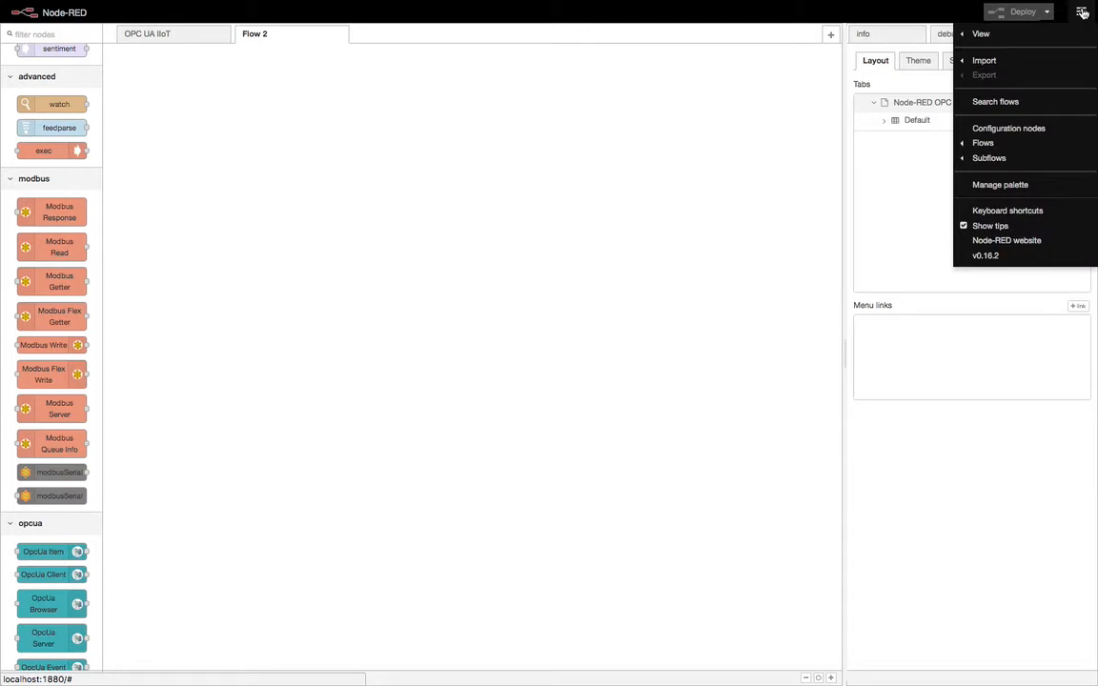
left_click(1008, 128)
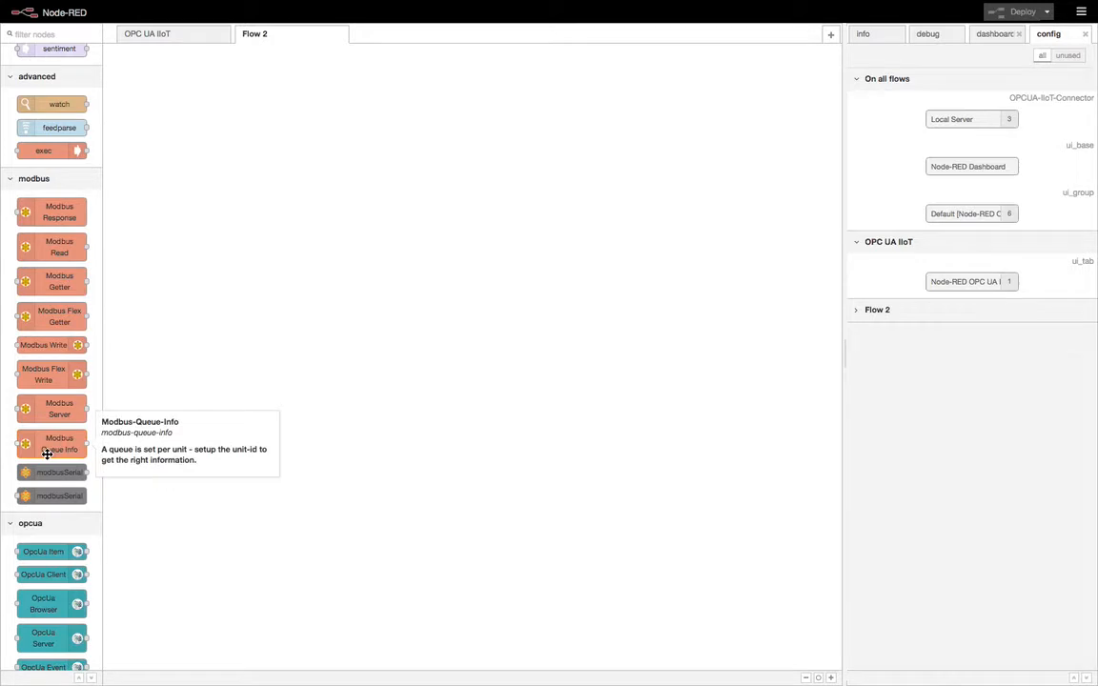
- Place a Modbus Read node and a Modbus Server node above it on Flow 2
left_click_drag(56, 245, 243, 171)
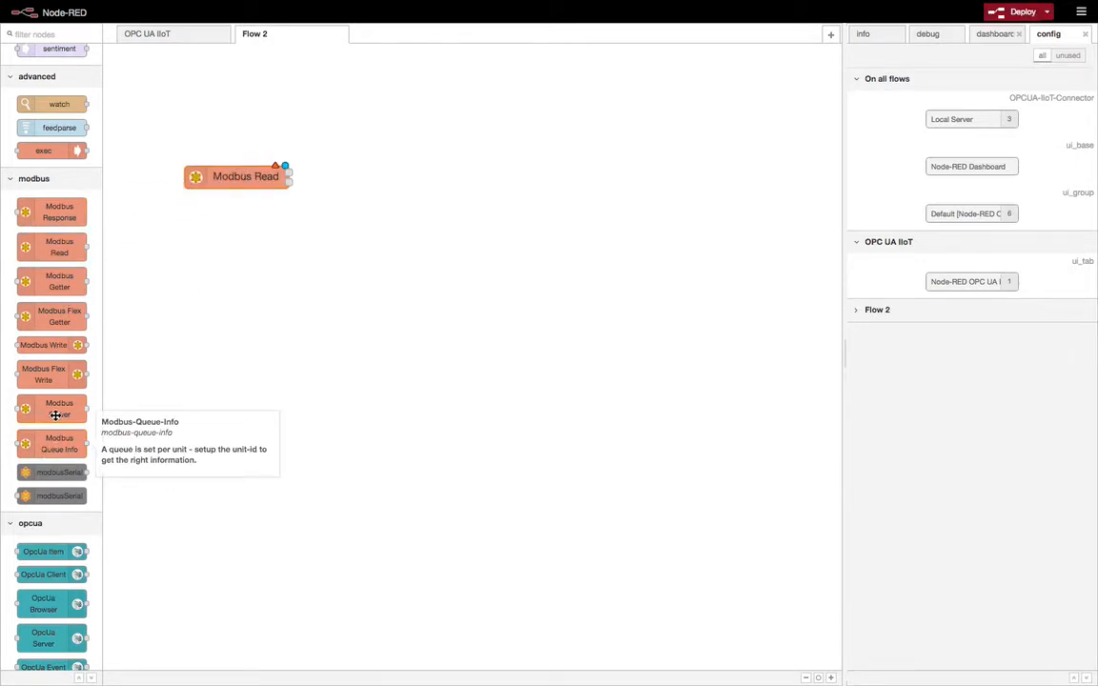
left_click_drag(55, 415, 289, 119)
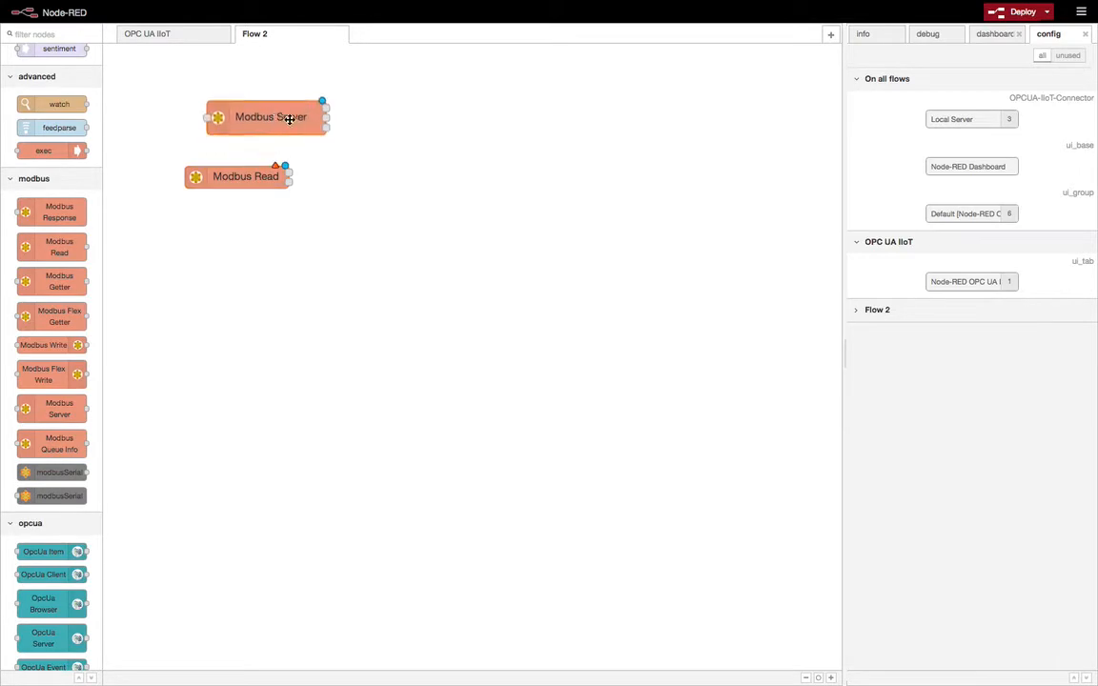
- Set the Modbus Read node to FC 3: Read Holding Registers with address 0 and quantity 2
double_click(268, 178)
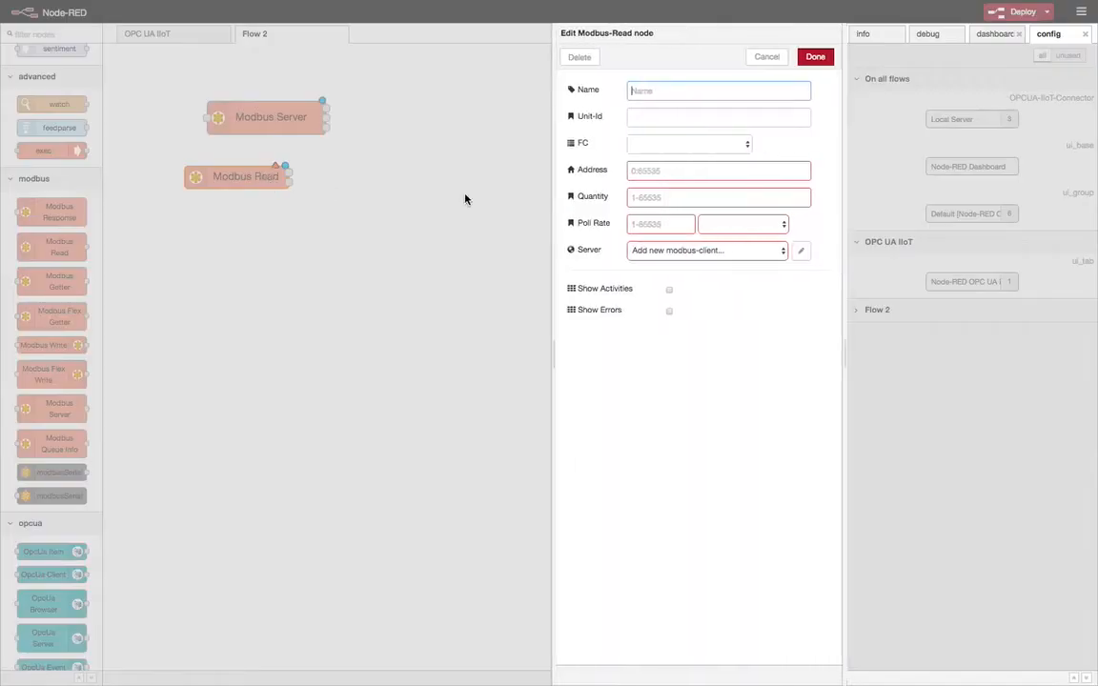
left_click(674, 145)
left_click(667, 166)
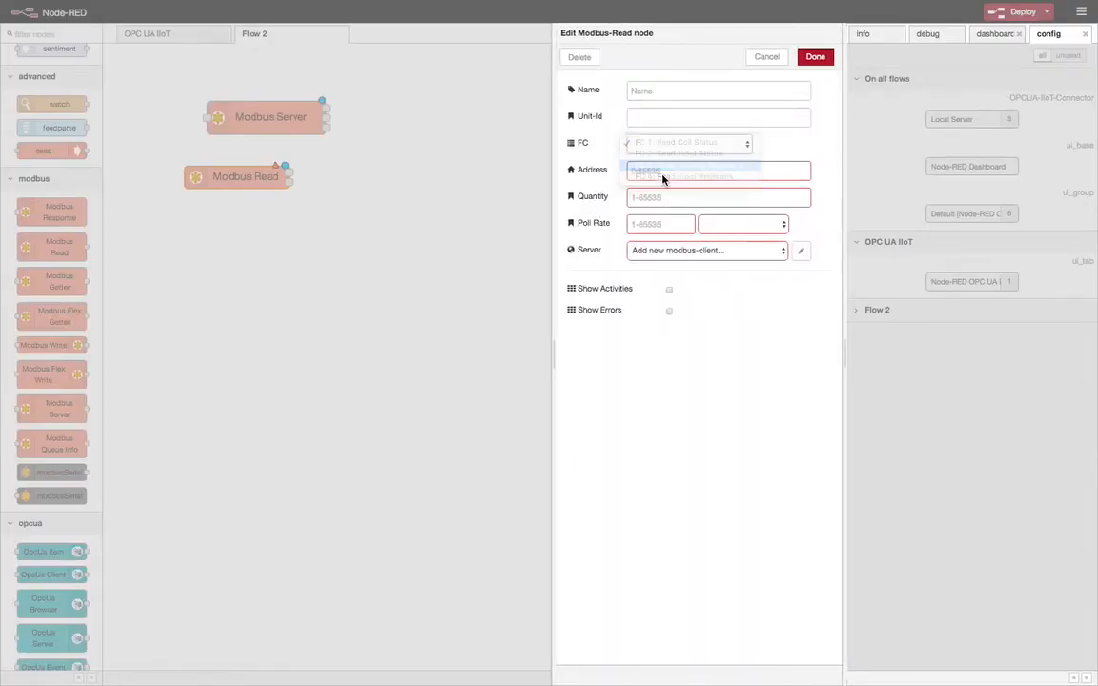
left_click(662, 172)
type("02")
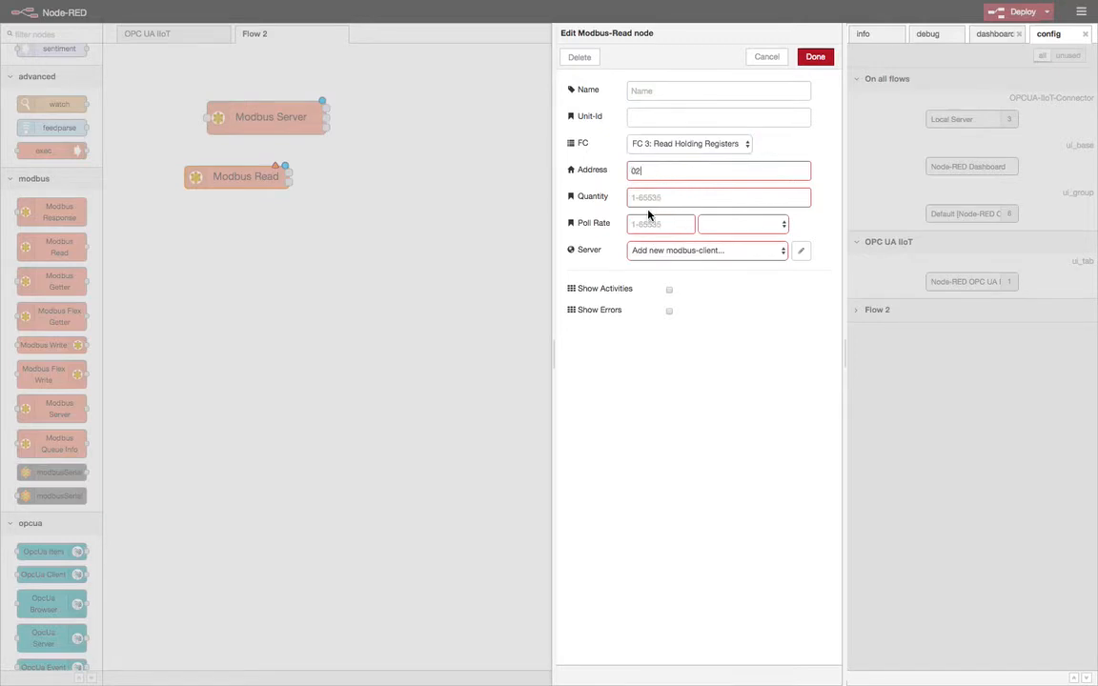
key("BackSpace")
key("Tab")
type("2")
- Set the Modbus Read node's poll rate to 1 second
left_click(657, 225)
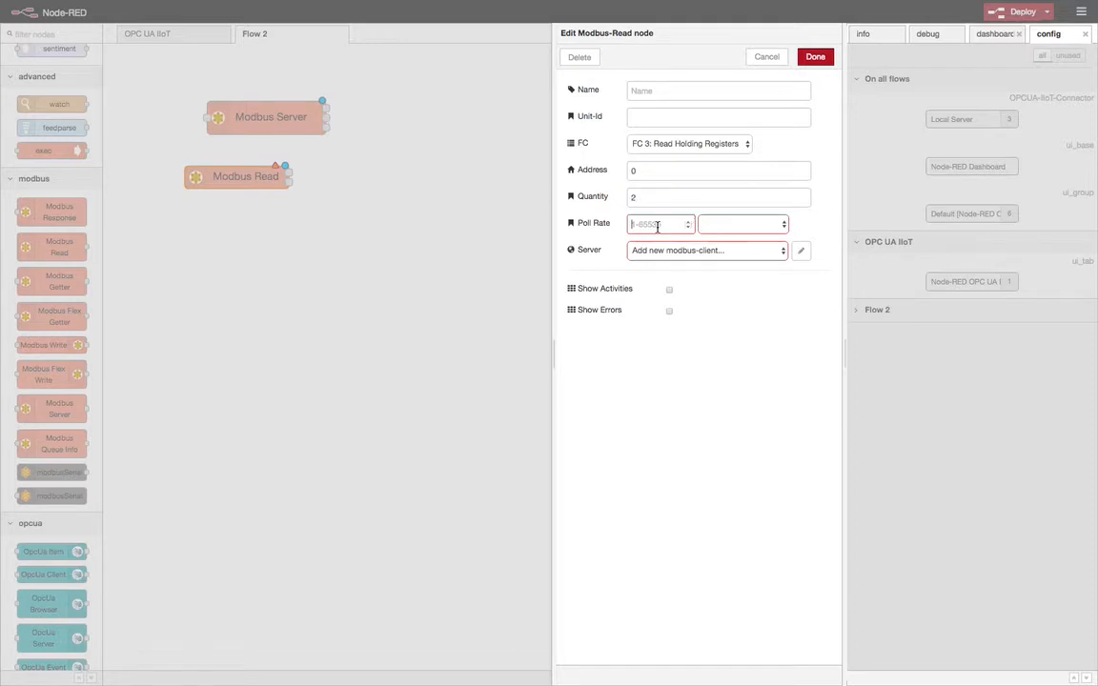
type("1")
left_click(739, 225)
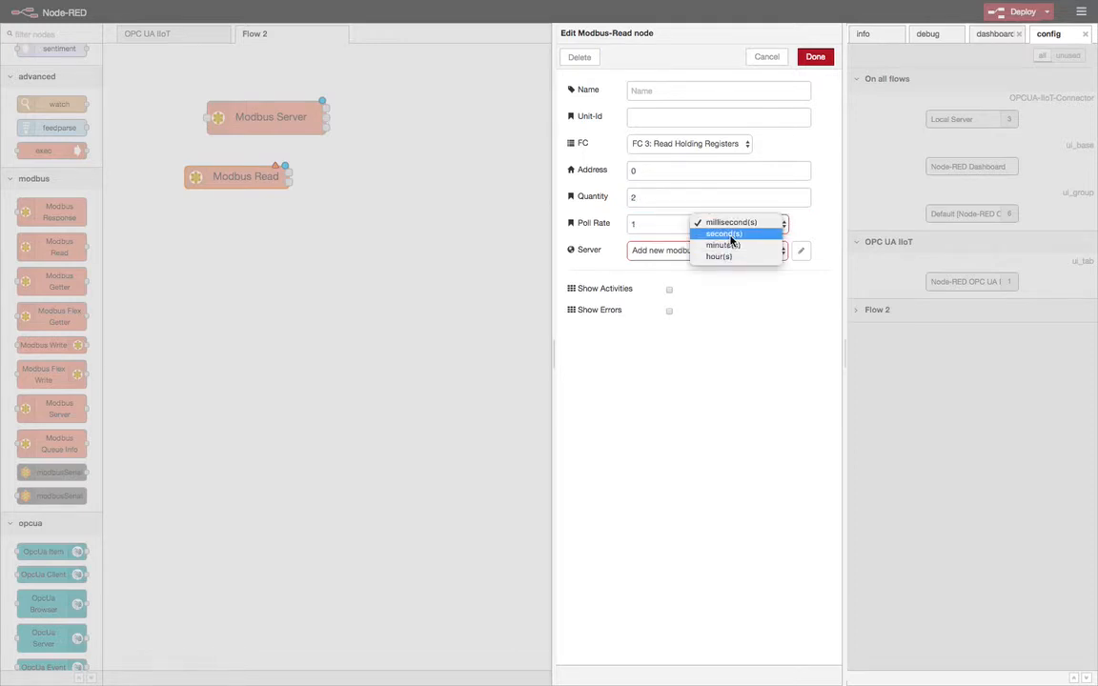
left_click(731, 236)
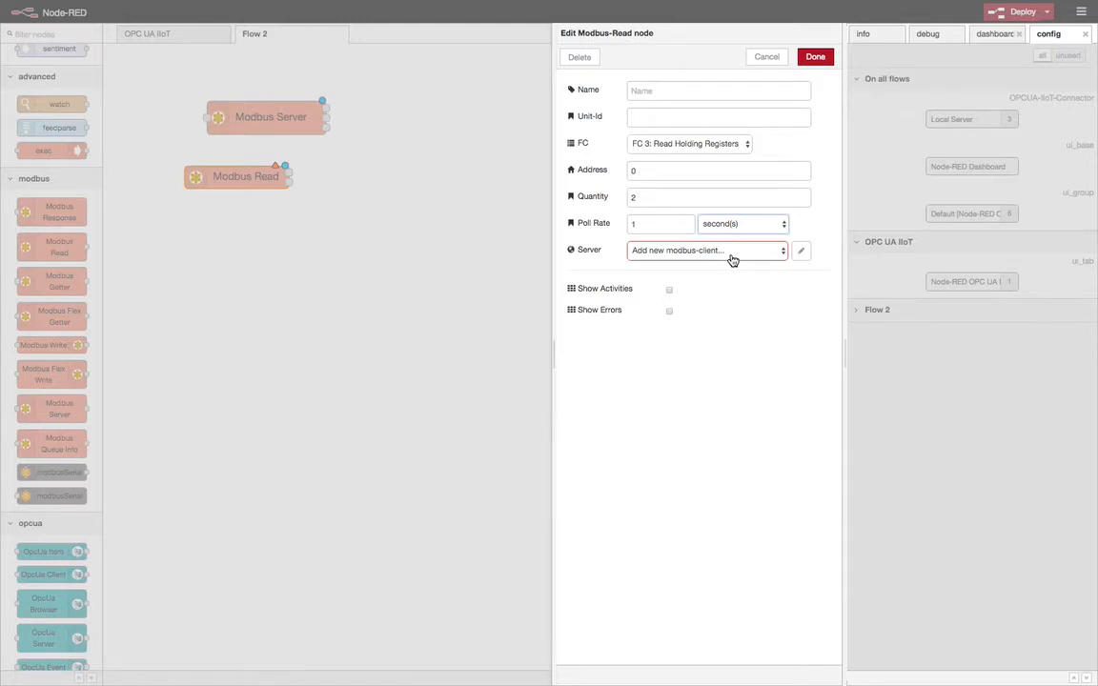
- Add a new TCP modbus-client configuration for the Modbus Read node with host 127.0.0.1 and port 10502
left_click(802, 253)
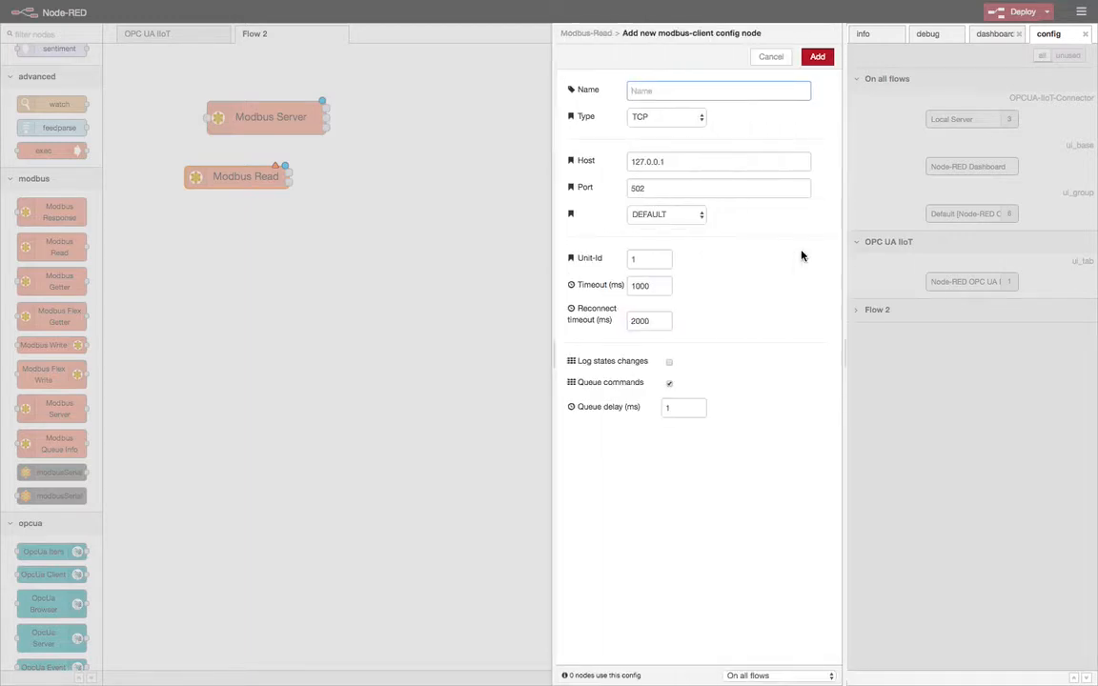
left_click(631, 188)
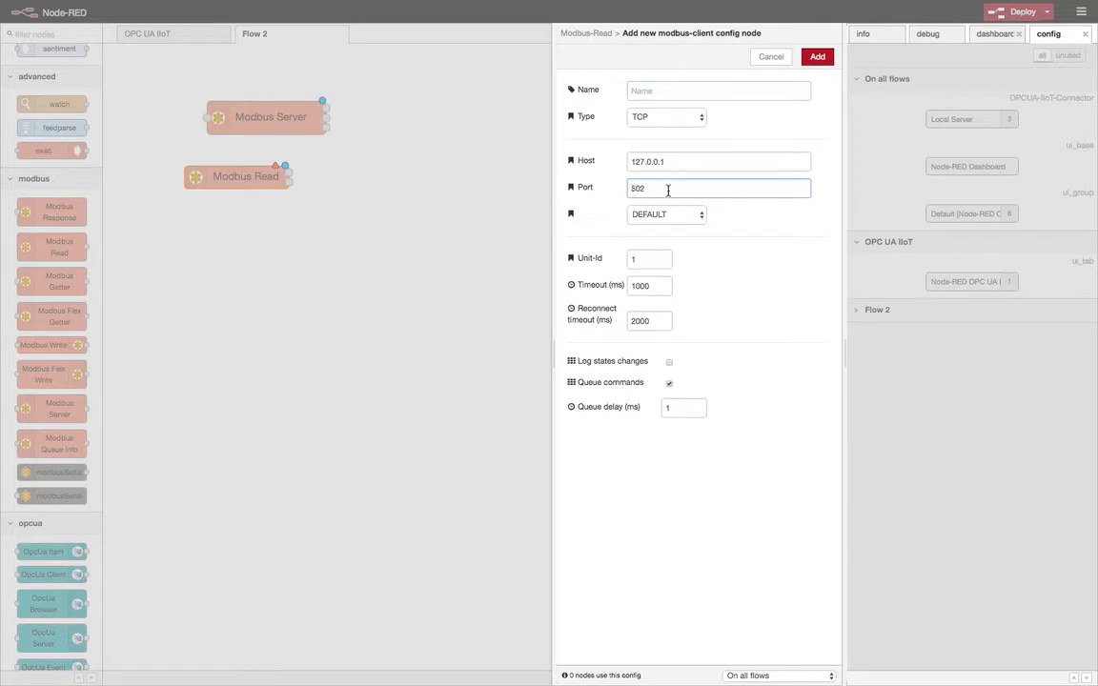
type("10")
left_click(818, 57)
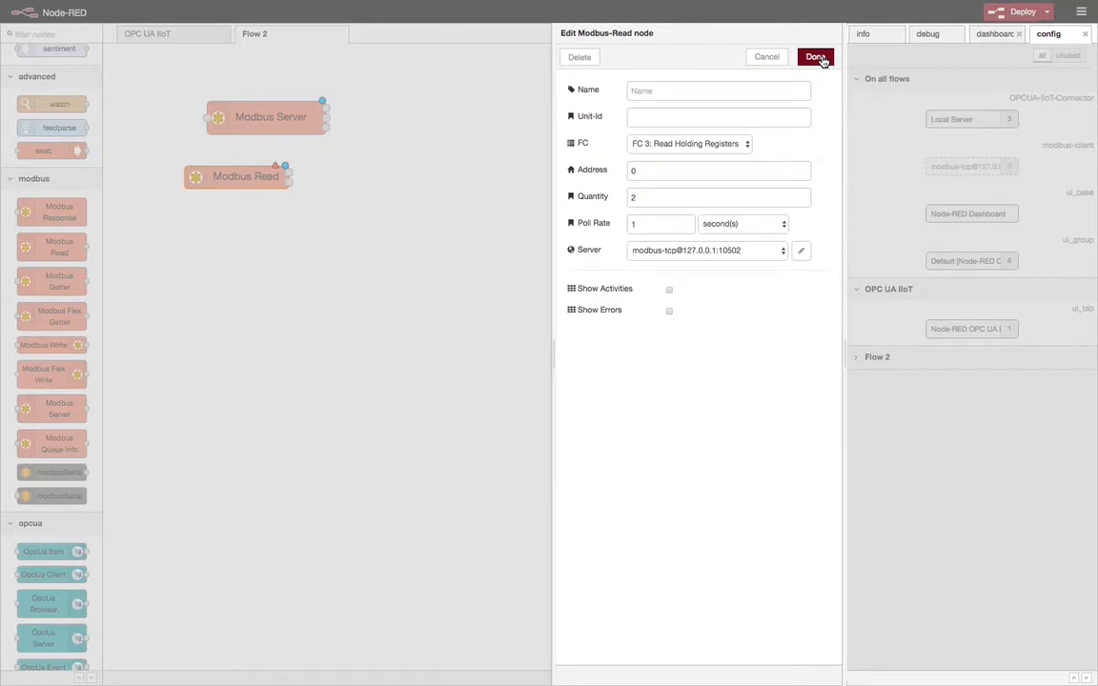
- Limit the modbus-client configuration's scope to Flow 2, save both nodes and deploy
left_click(803, 251)
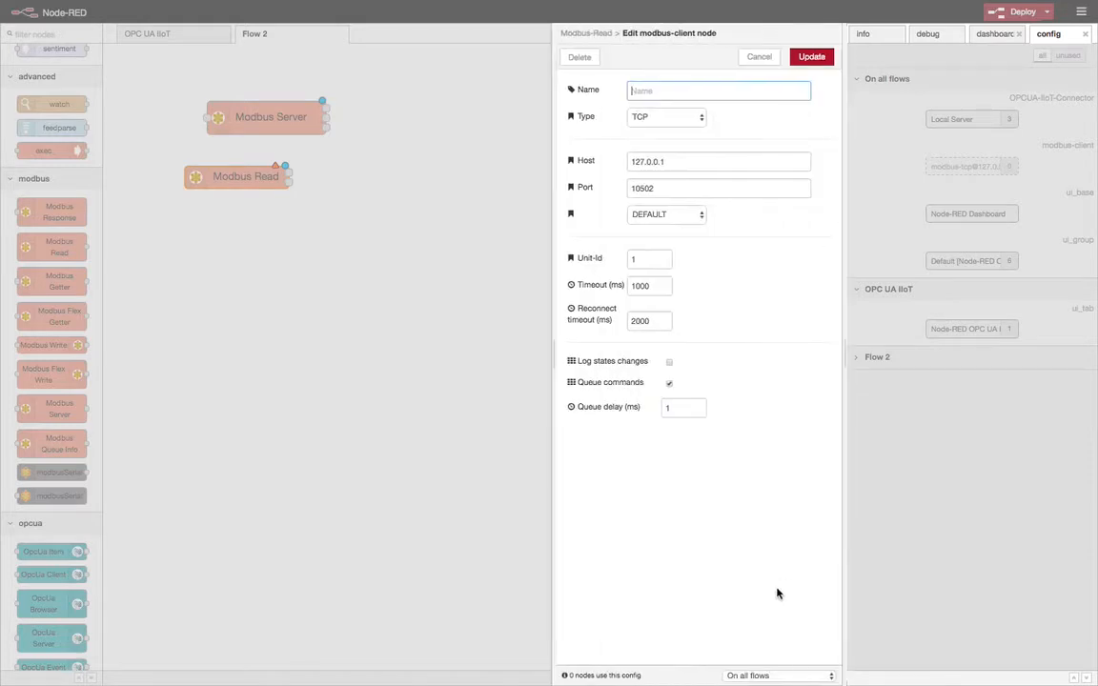
left_click(746, 676)
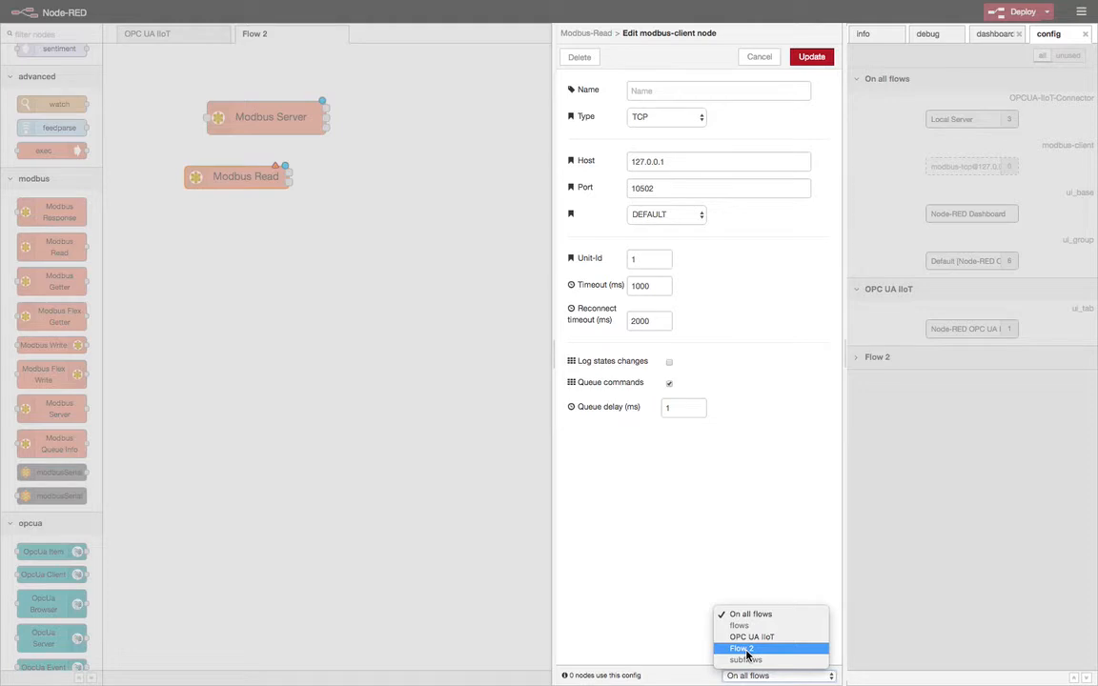
left_click(747, 652)
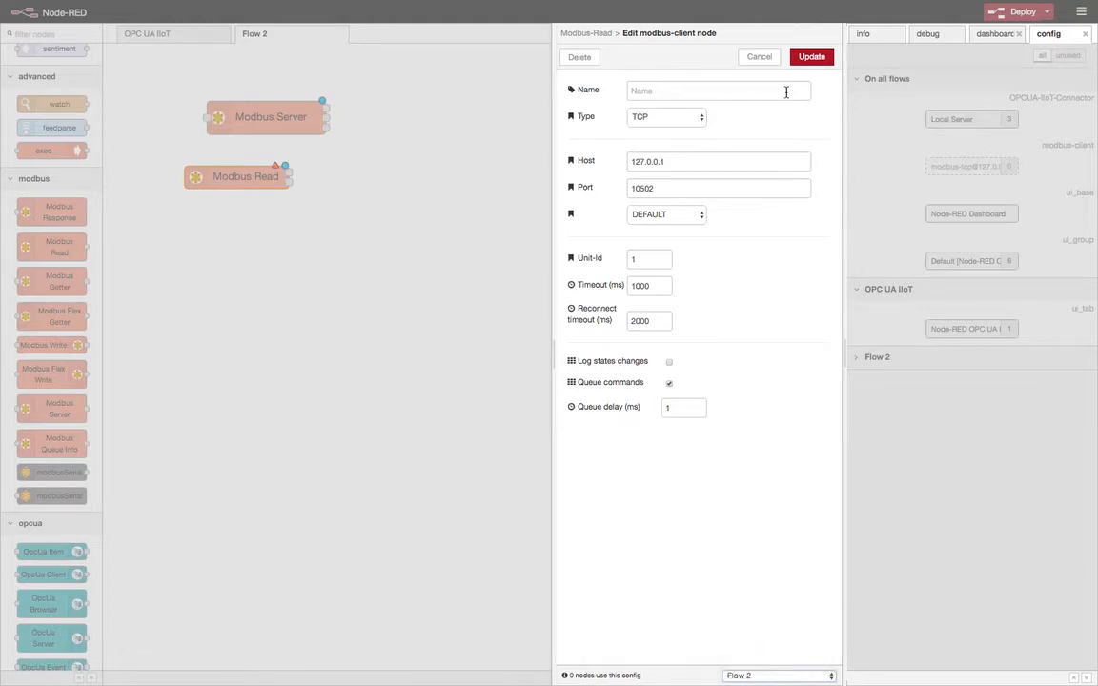
left_click(810, 57)
left_click(812, 57)
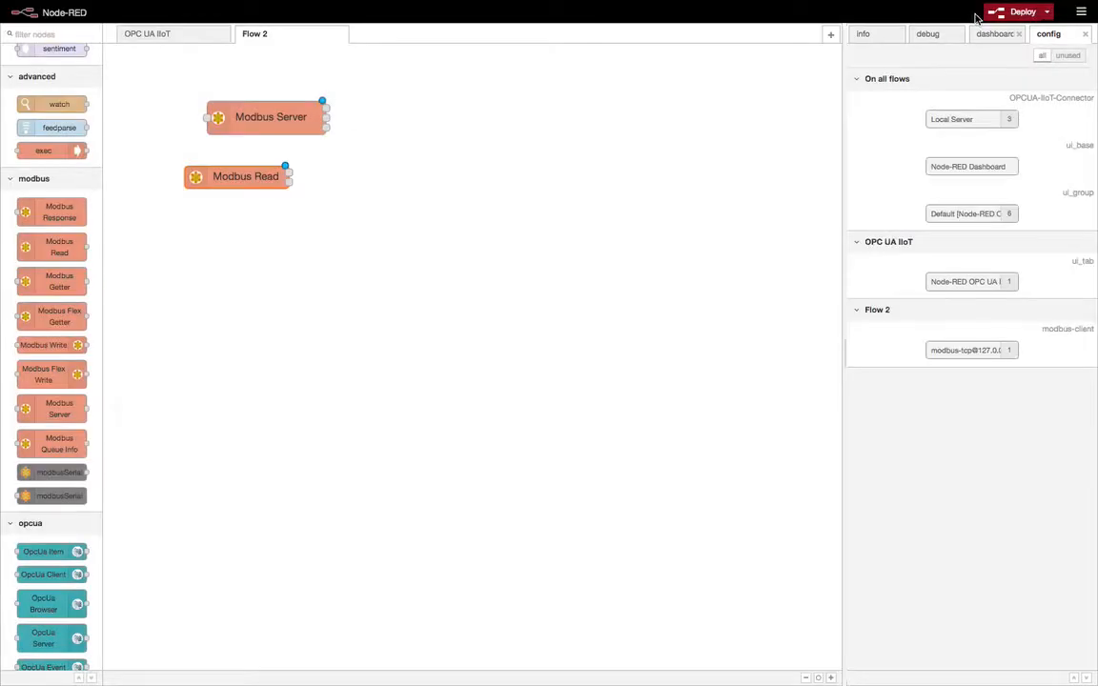
left_click(1010, 11)
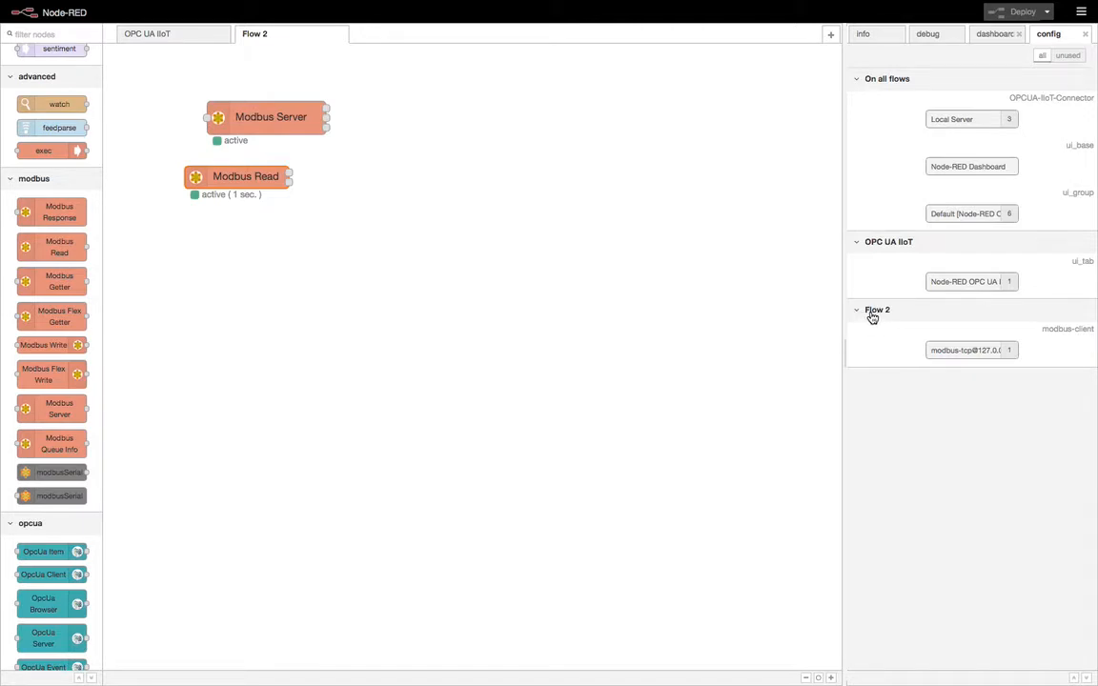
- Rename Flow 2 as MODBUS and deploy the change
double_click(266, 43)
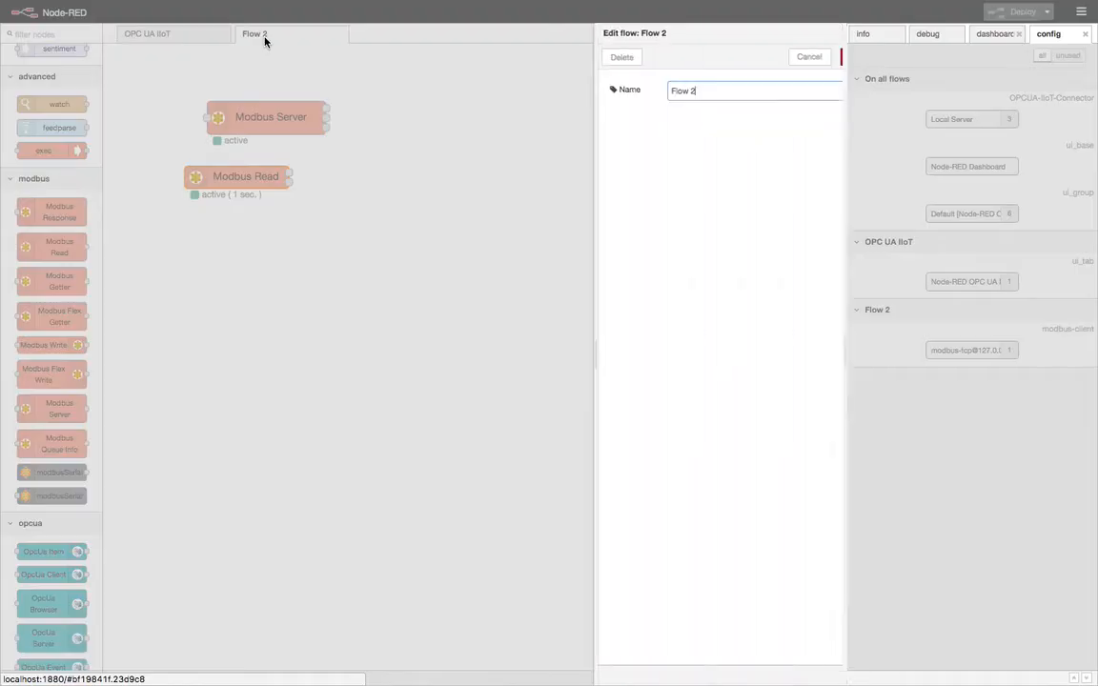
type("MODBUS")
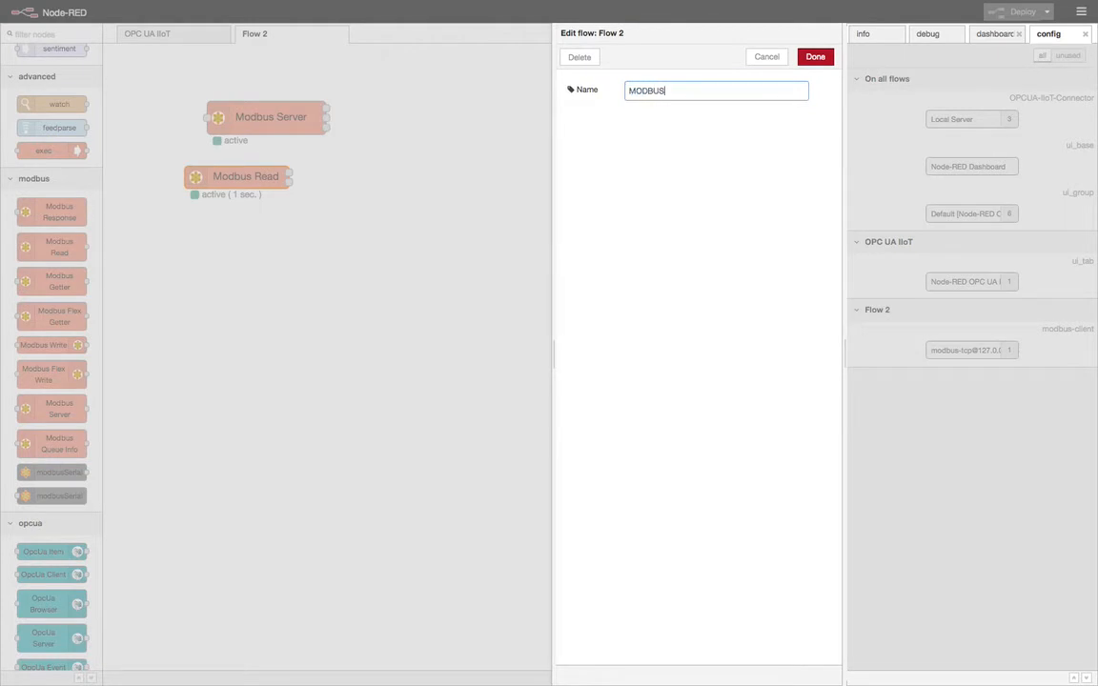
left_click(820, 57)
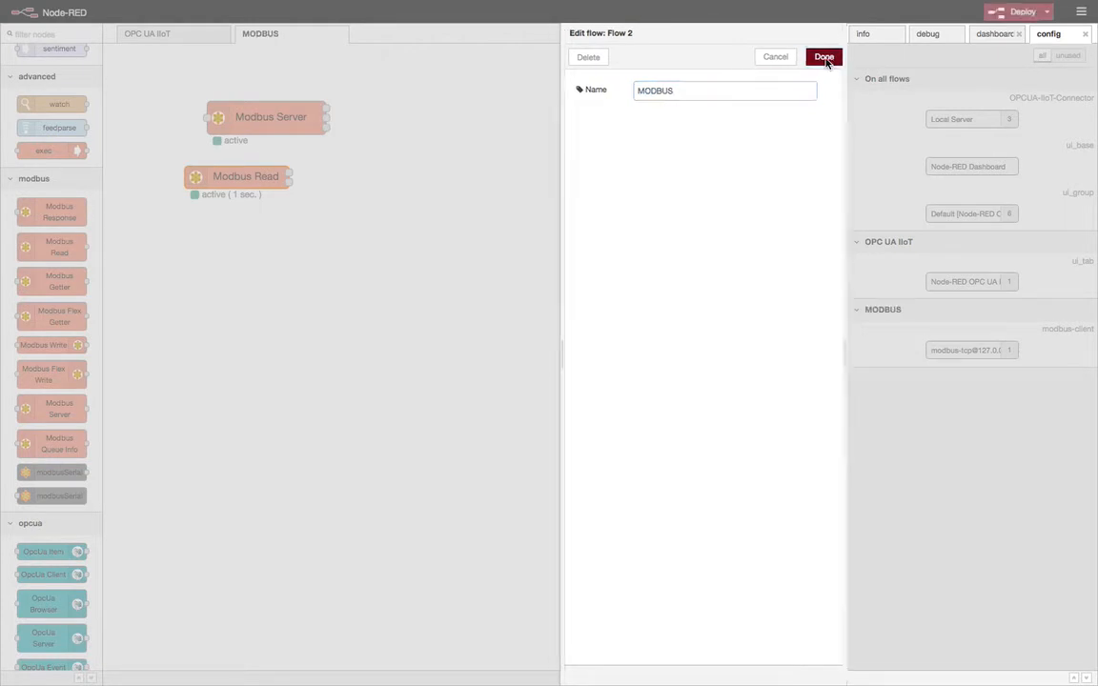
left_click(1012, 13)
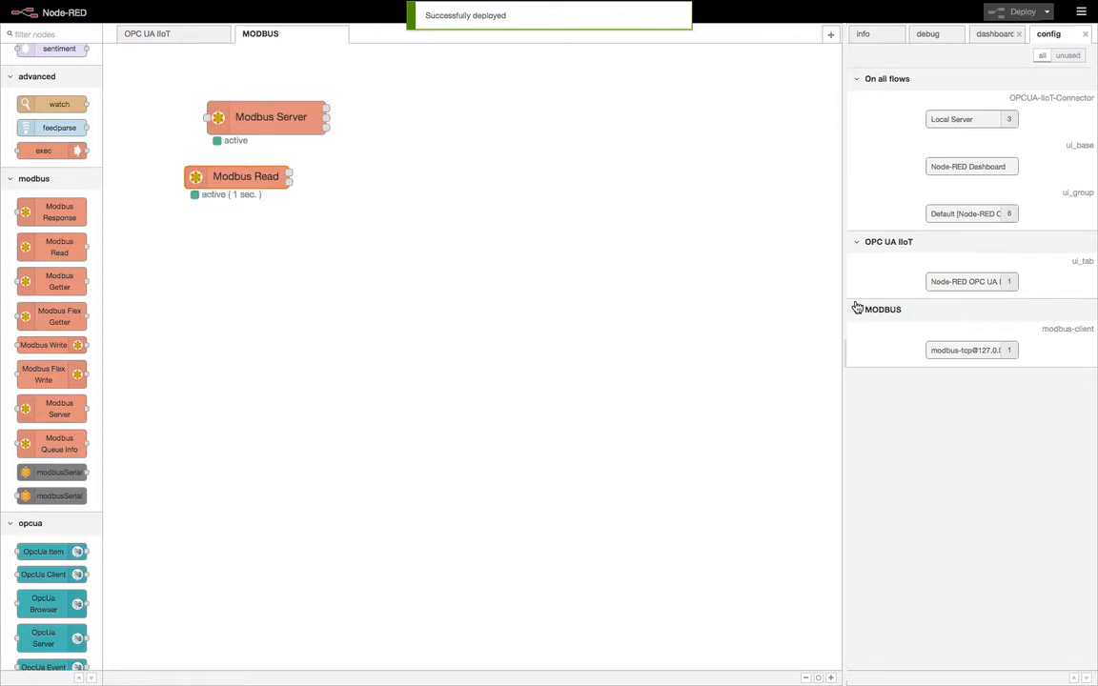
- Change the modbus-client configuration's scope to On all flows, save the nodes and deploy
double_click(237, 176)
left_click(801, 249)
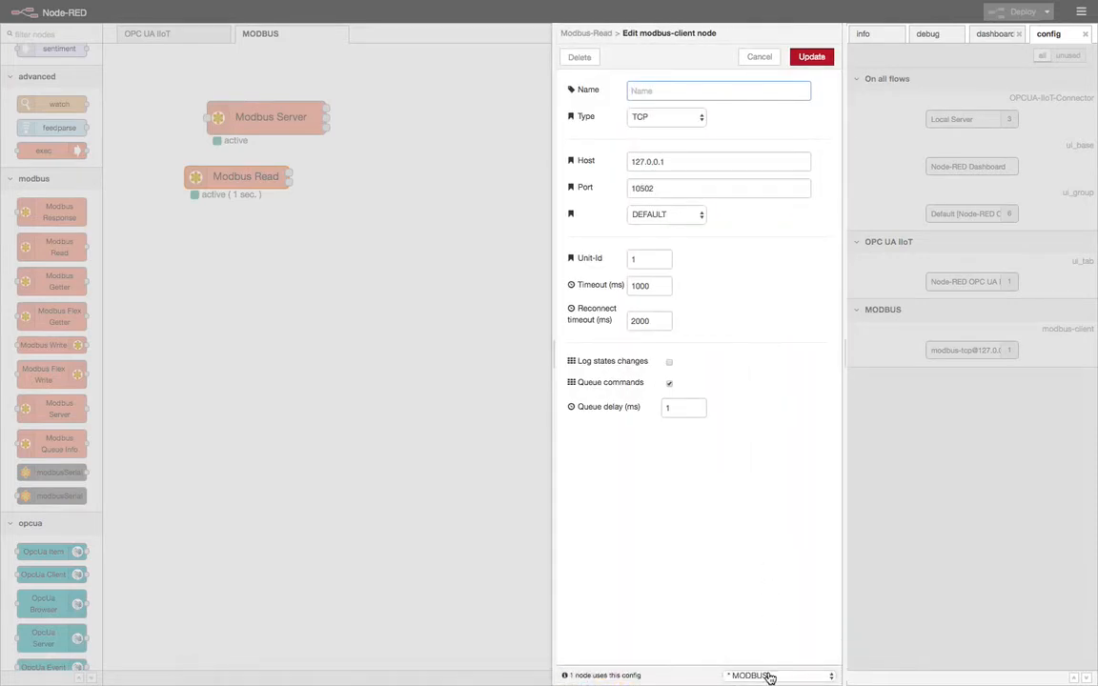
left_click(767, 676)
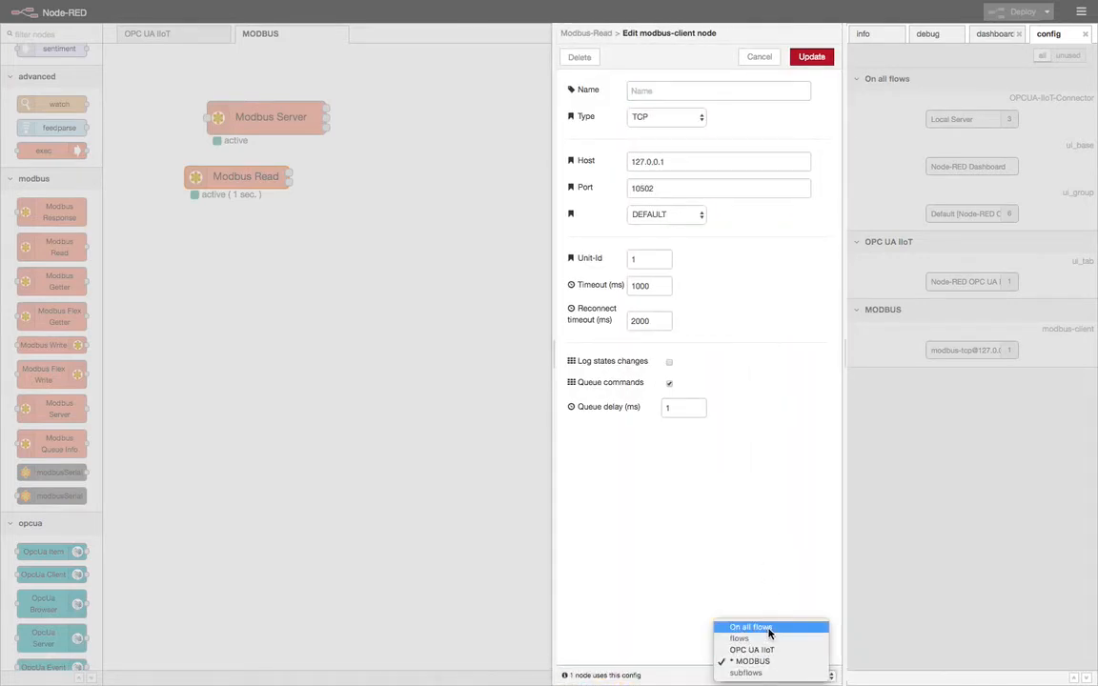
left_click(767, 628)
left_click(810, 58)
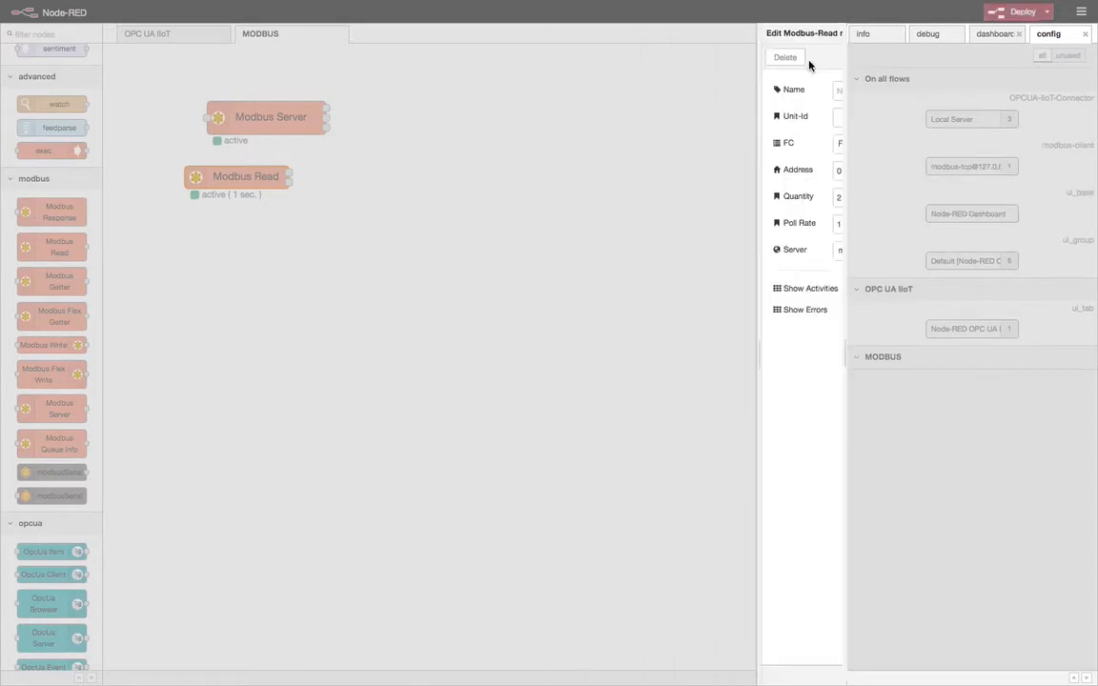
left_click(816, 56)
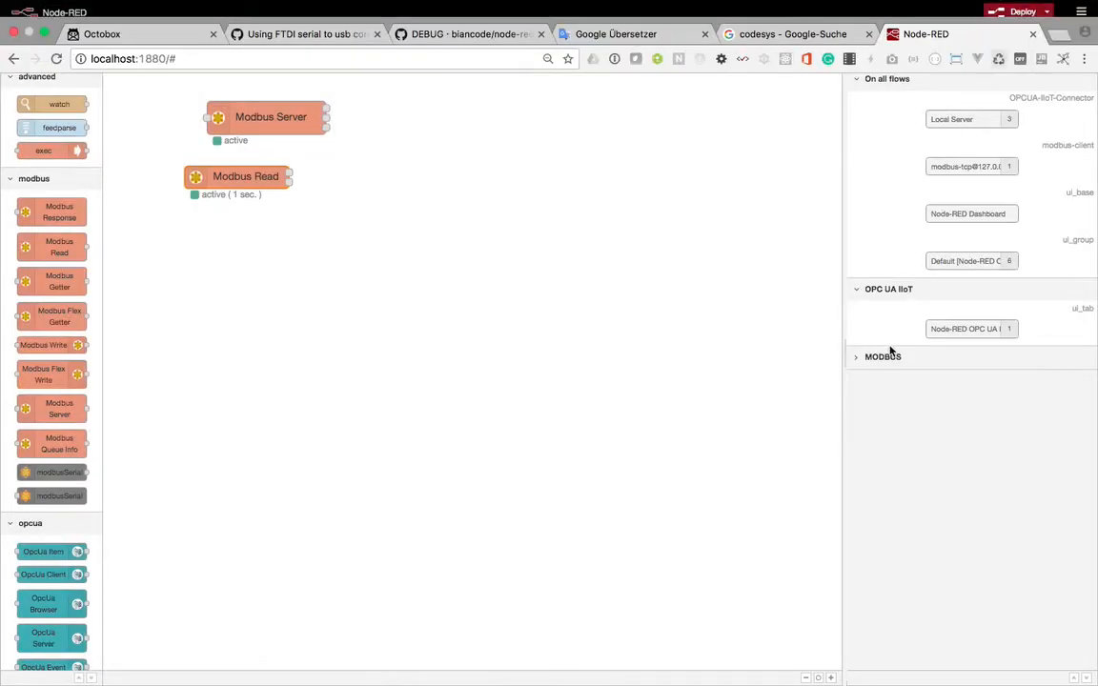
left_click(1008, 18)
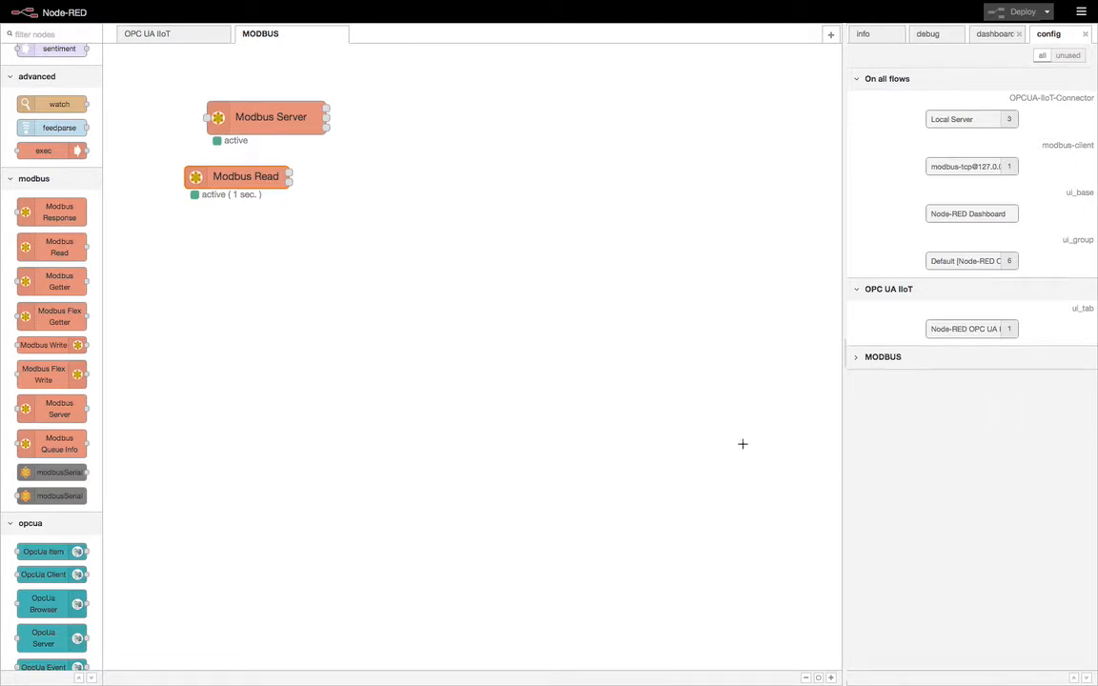
- Inspect the MODBUS flow's properties without changing them
double_click(289, 40)
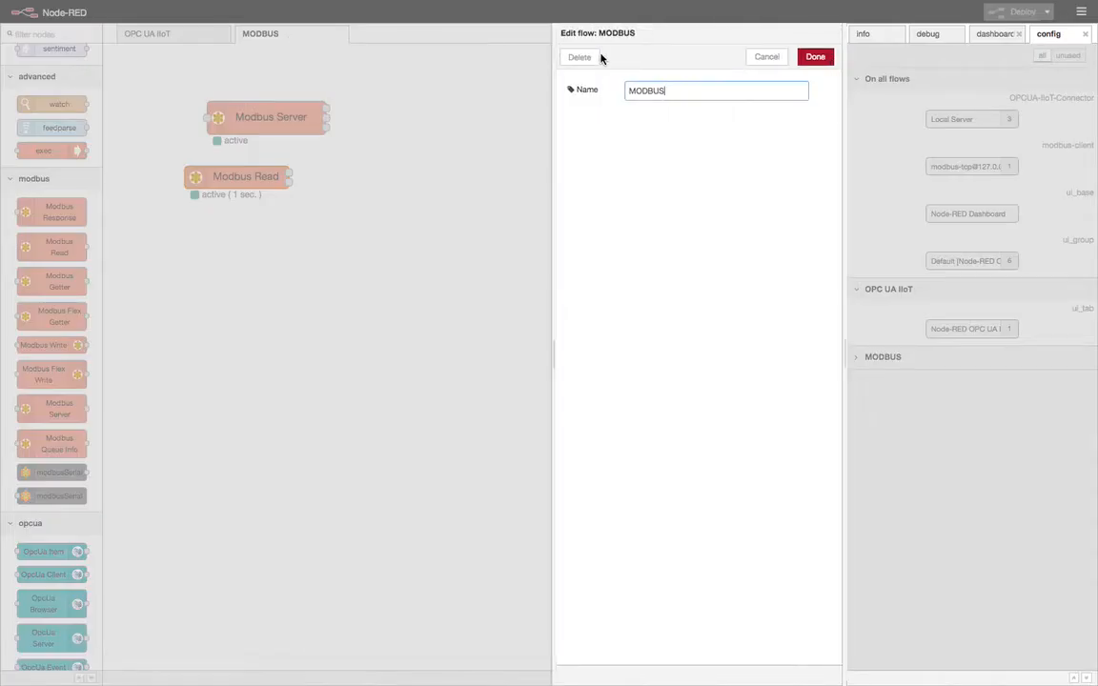
left_click(763, 57)
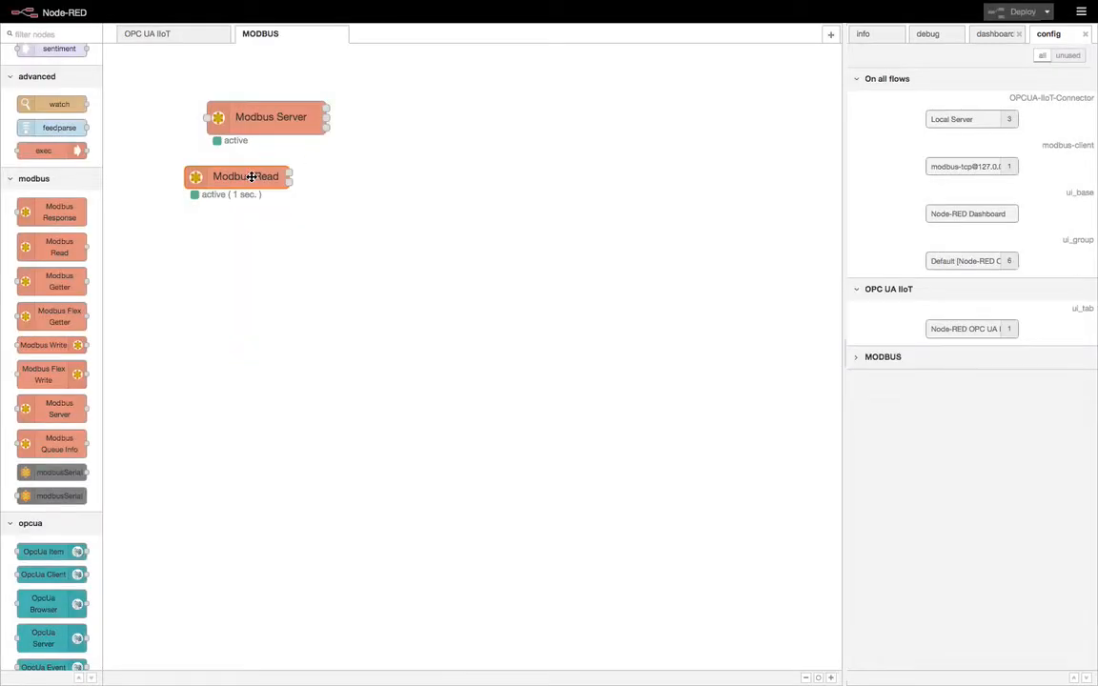
- Assign the modbus-client configuration's scope to the MODBUS flow, save the nodes and deploy
double_click(246, 177)
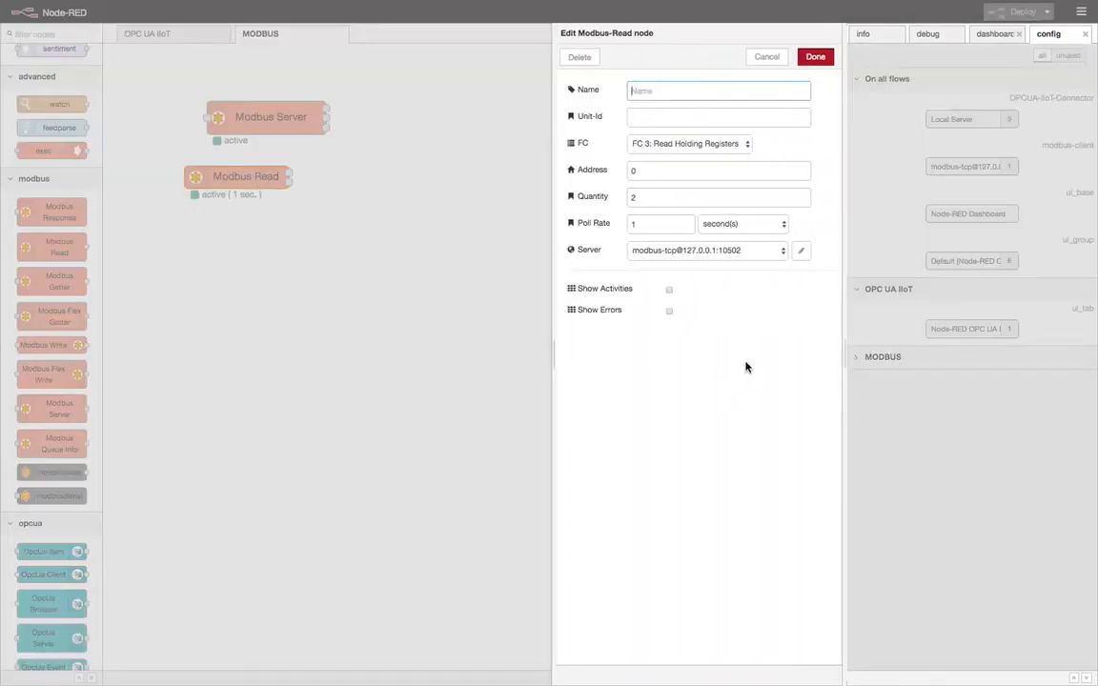
left_click(801, 251)
left_click(782, 676)
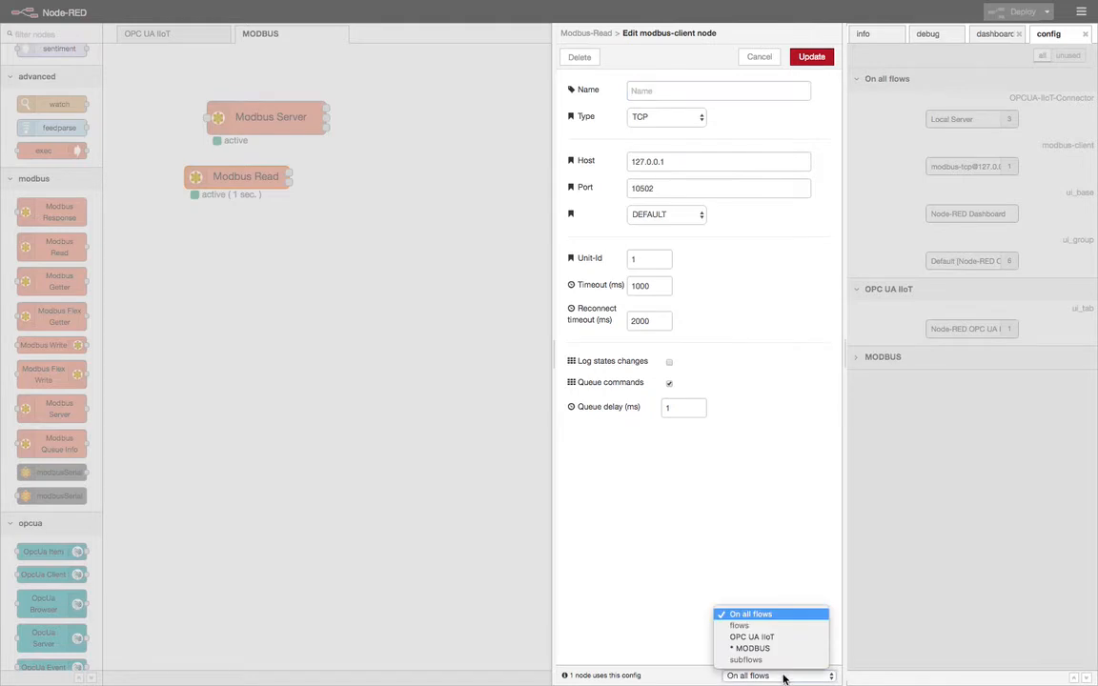
left_click(774, 648)
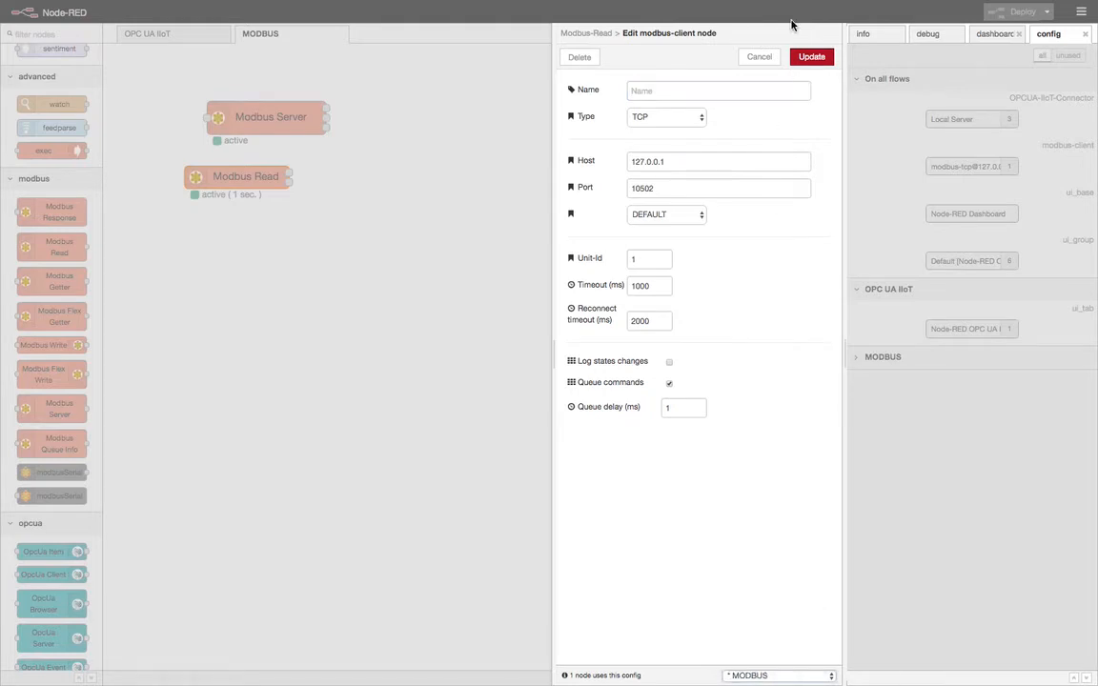
left_click(811, 57)
left_click(815, 55)
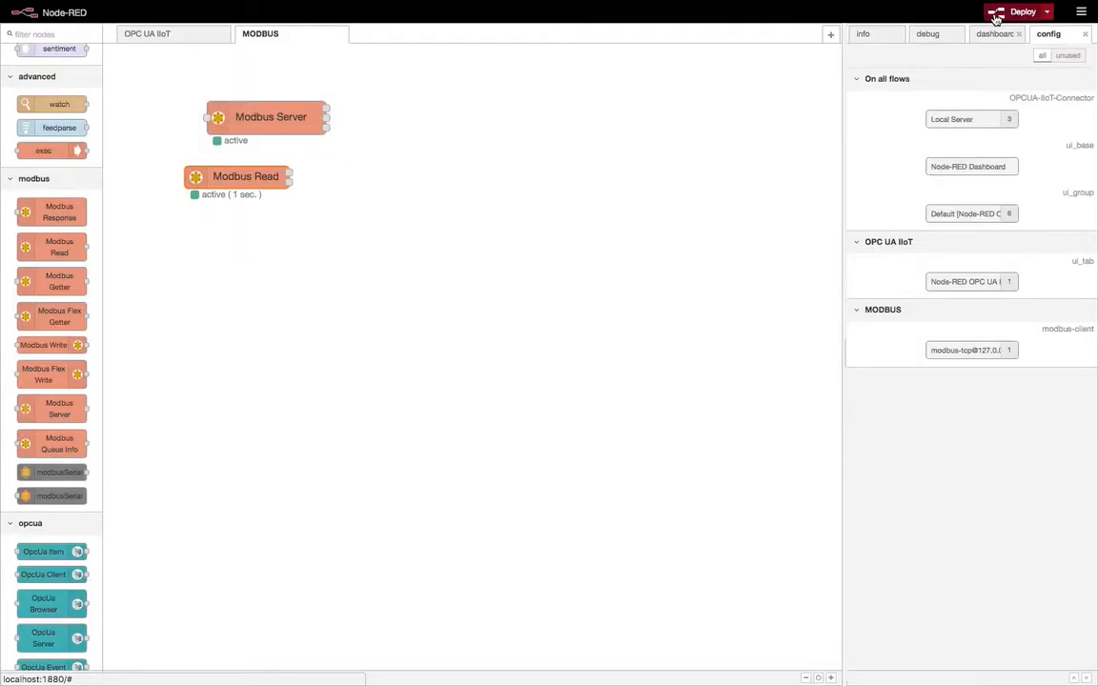
left_click(1012, 12)
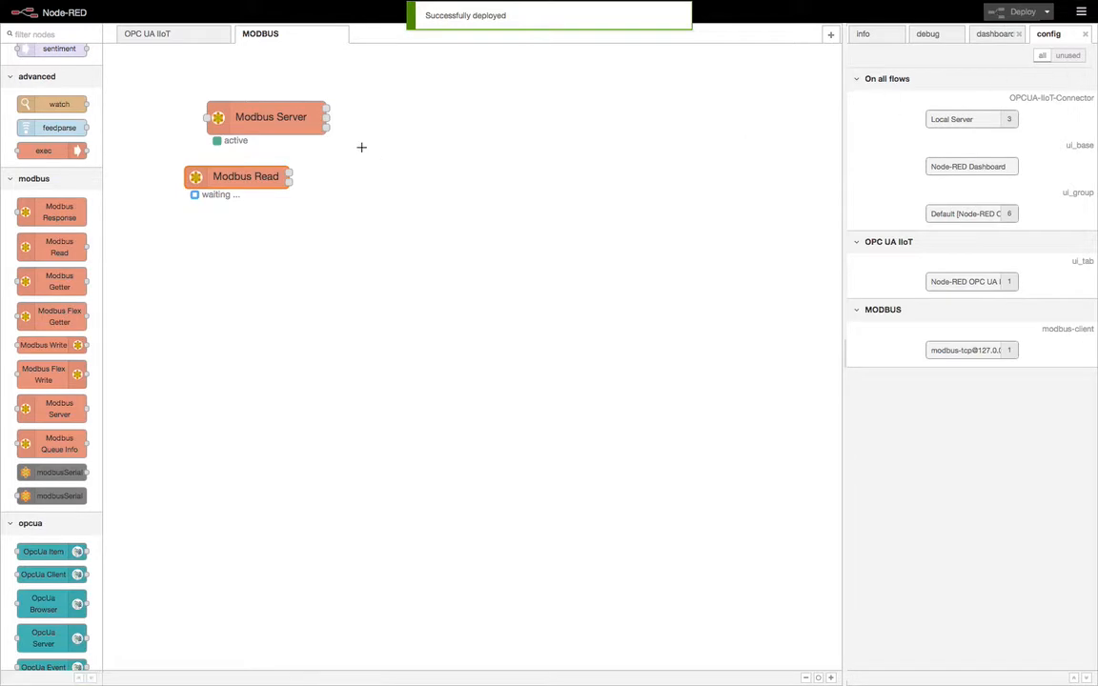
- Delete the MODBUS flow and deploy the change
double_click(263, 33)
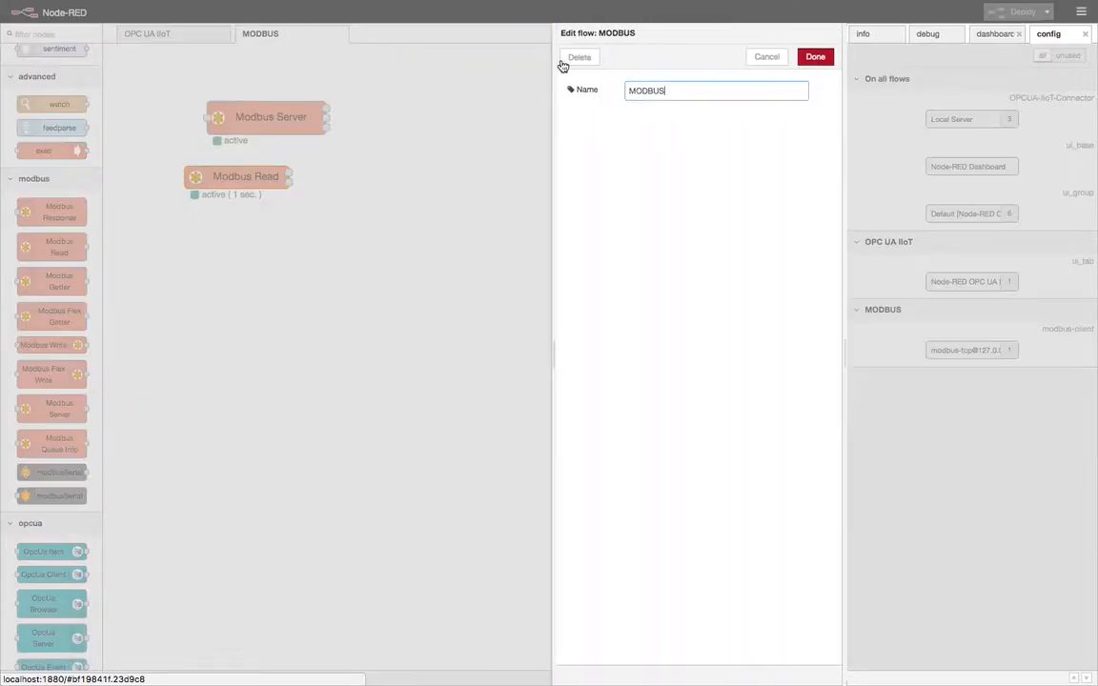
left_click(583, 57)
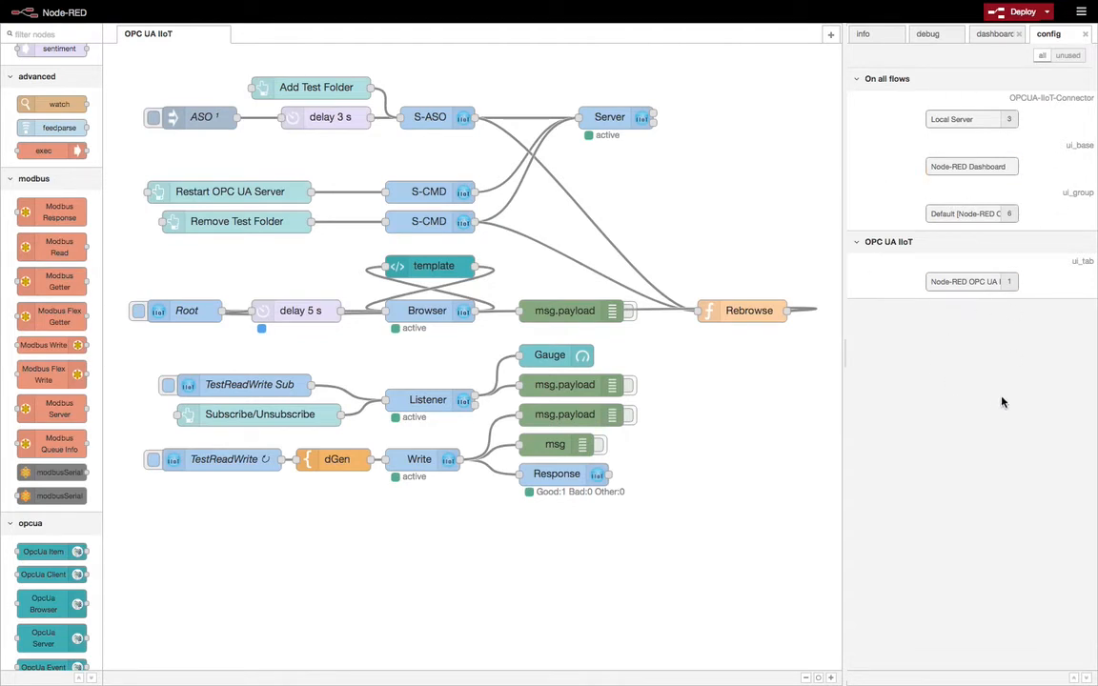
key("super+space")
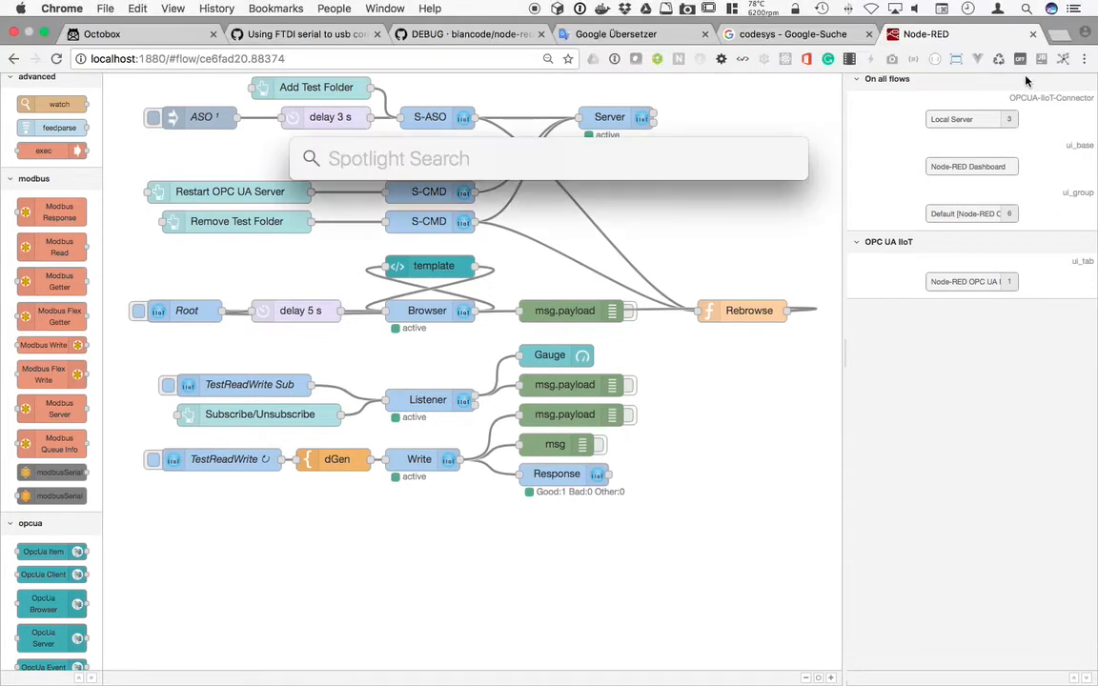
key("Escape")
left_click(1018, 12)
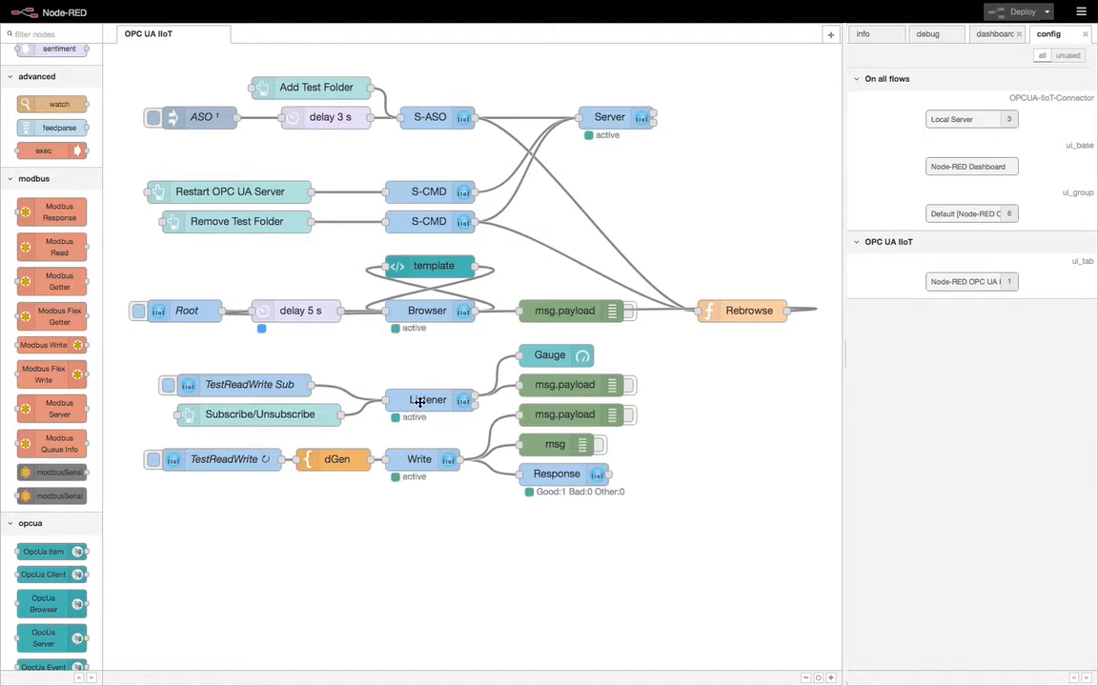
- Add a new flow and place a Modbus Server node with a Modbus Read node below it
left_click(422, 459)
left_click(830, 34)
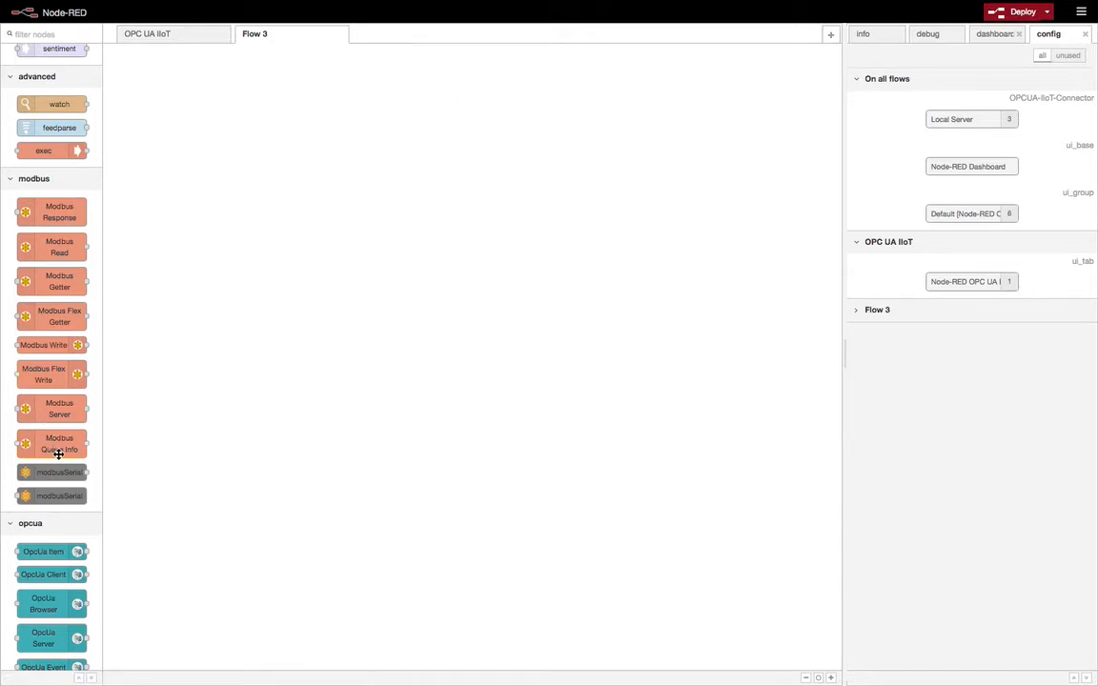
left_click_drag(55, 408, 354, 117)
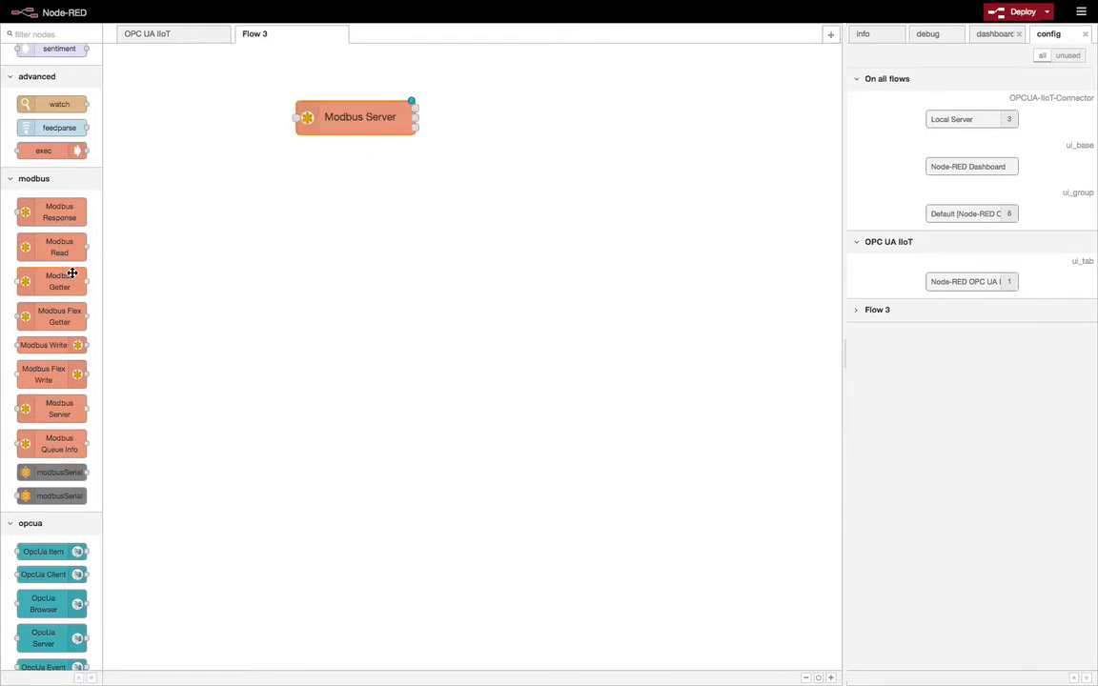
left_click_drag(64, 245, 252, 189)
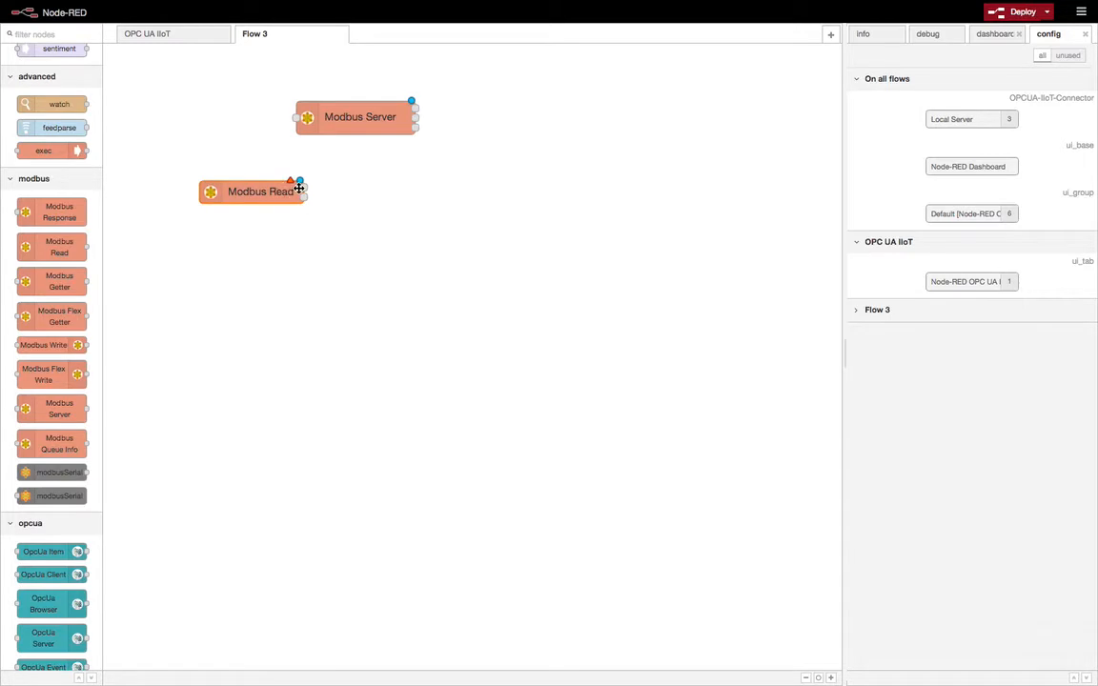
- Set the Modbus Read node to FC 3: Read Holding Registers, address 0, quantity 4 and a poll rate of 1 second
double_click(252, 191)
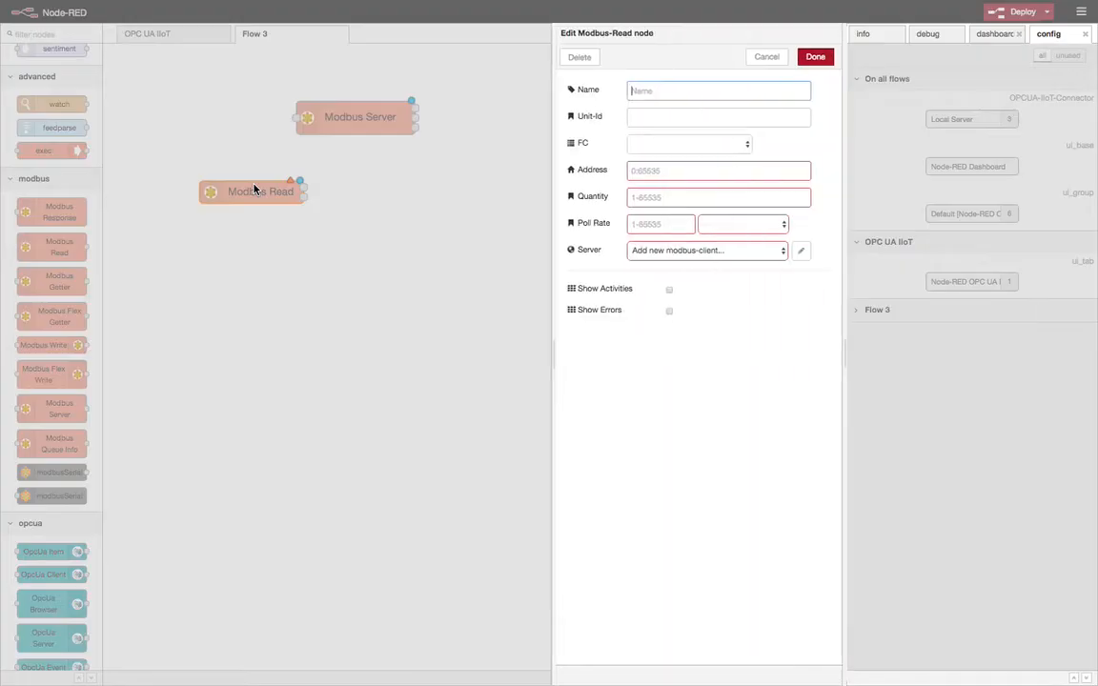
left_click(657, 144)
left_click(650, 168)
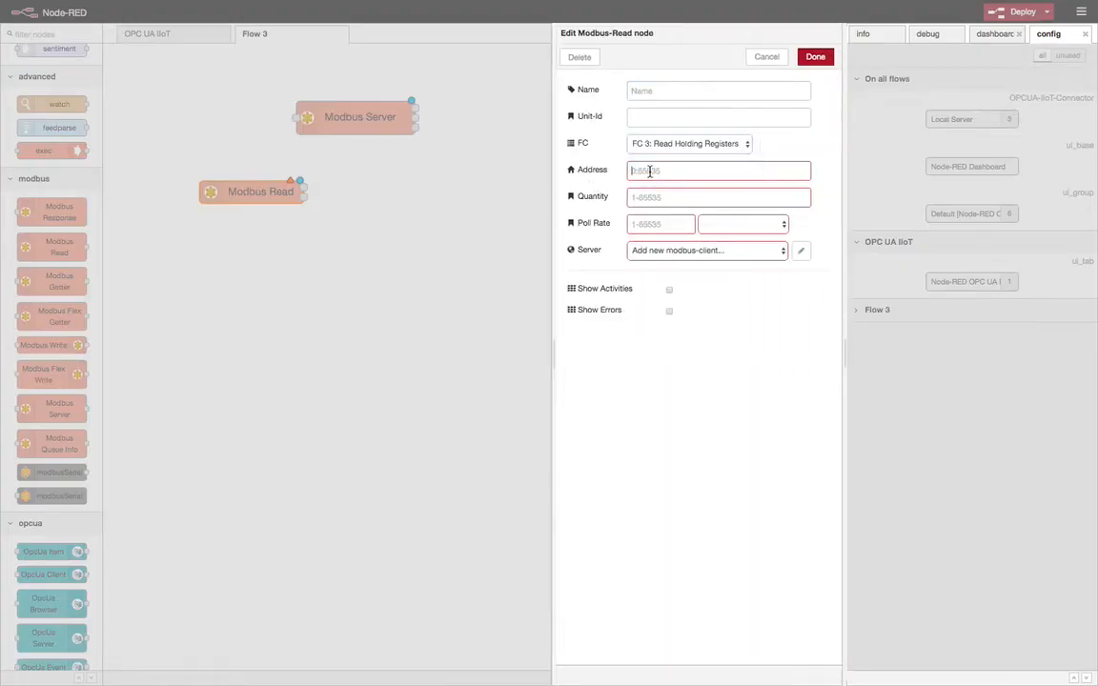
left_click(650, 171)
type("0")
left_click(652, 196)
type("4")
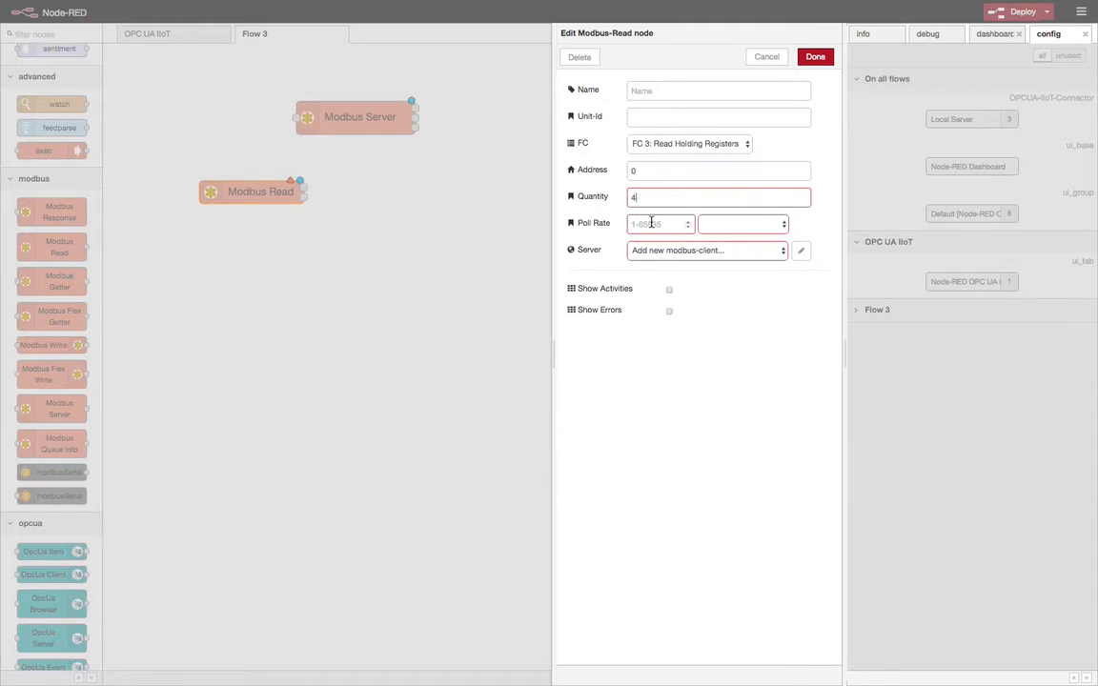
left_click(652, 223)
type("1")
left_click(724, 224)
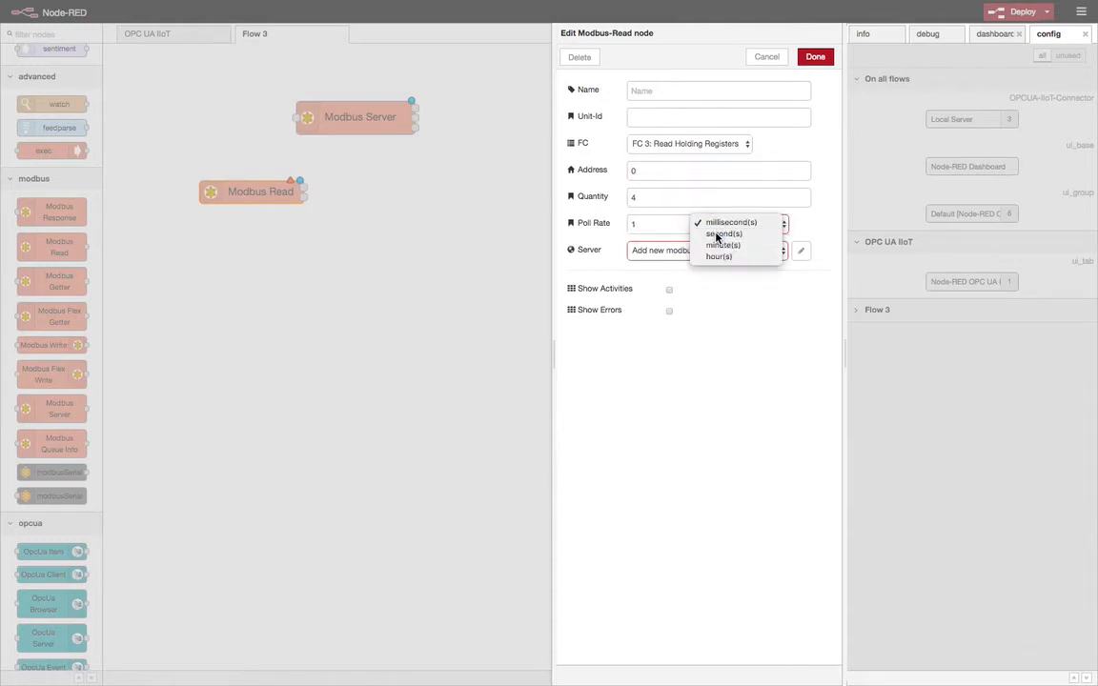
left_click(715, 235)
- Add a new modbus-client configuration with port 10502 to the Modbus Read node, save the node and deploy
left_click(698, 249)
left_click(773, 253)
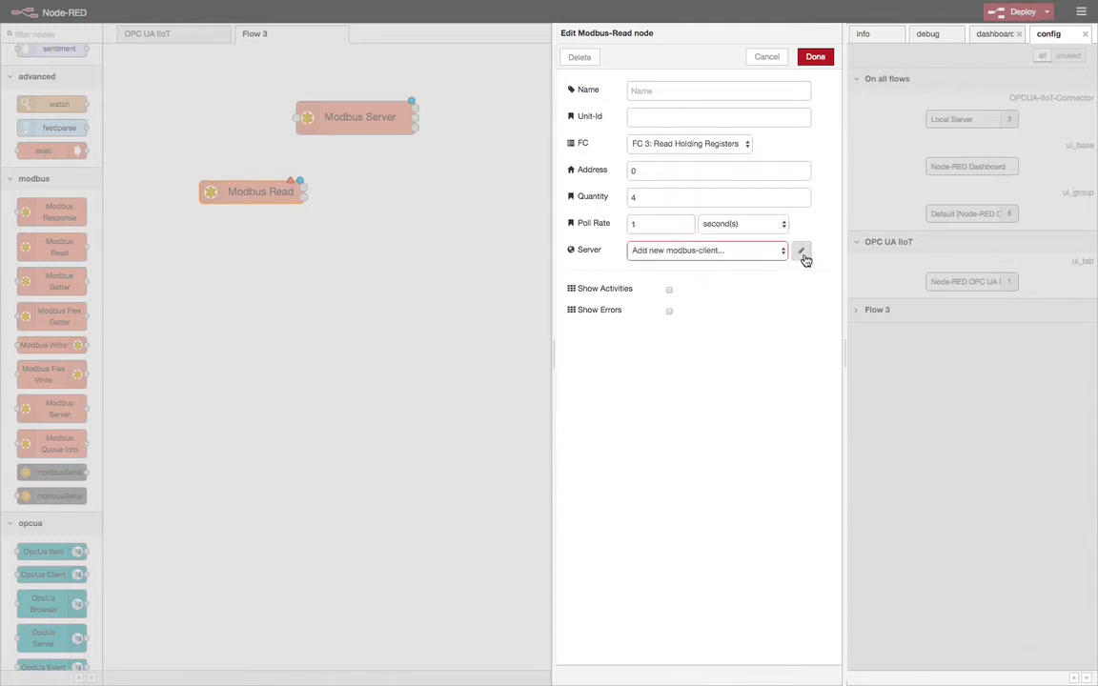
left_click(801, 251)
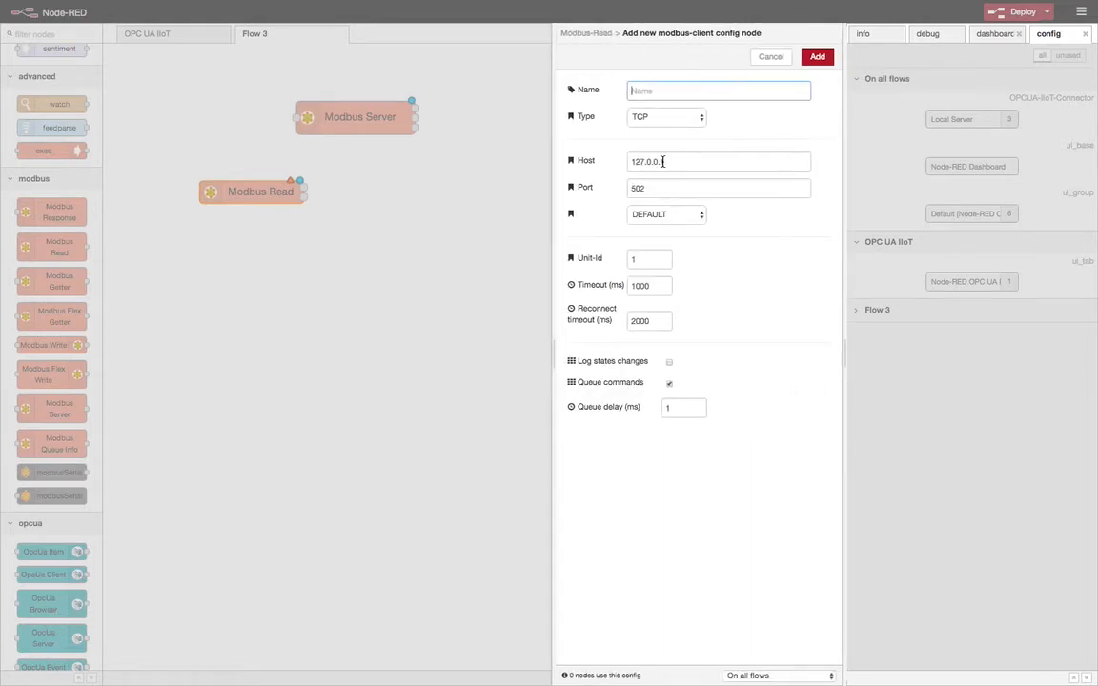
left_click(630, 189)
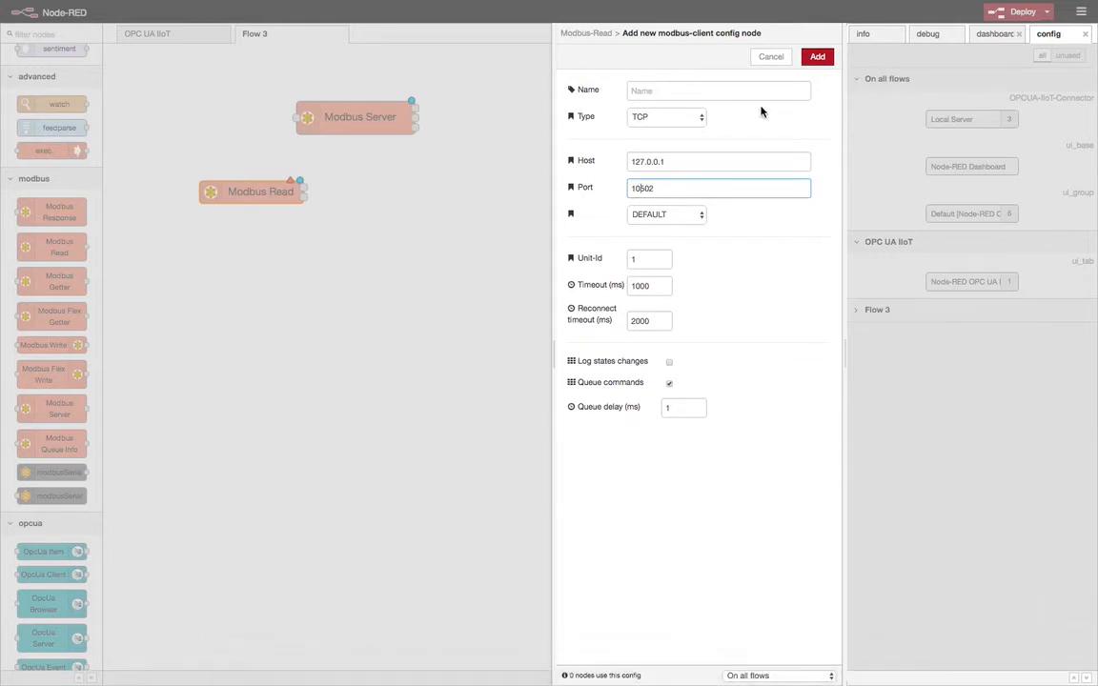
left_click(808, 59)
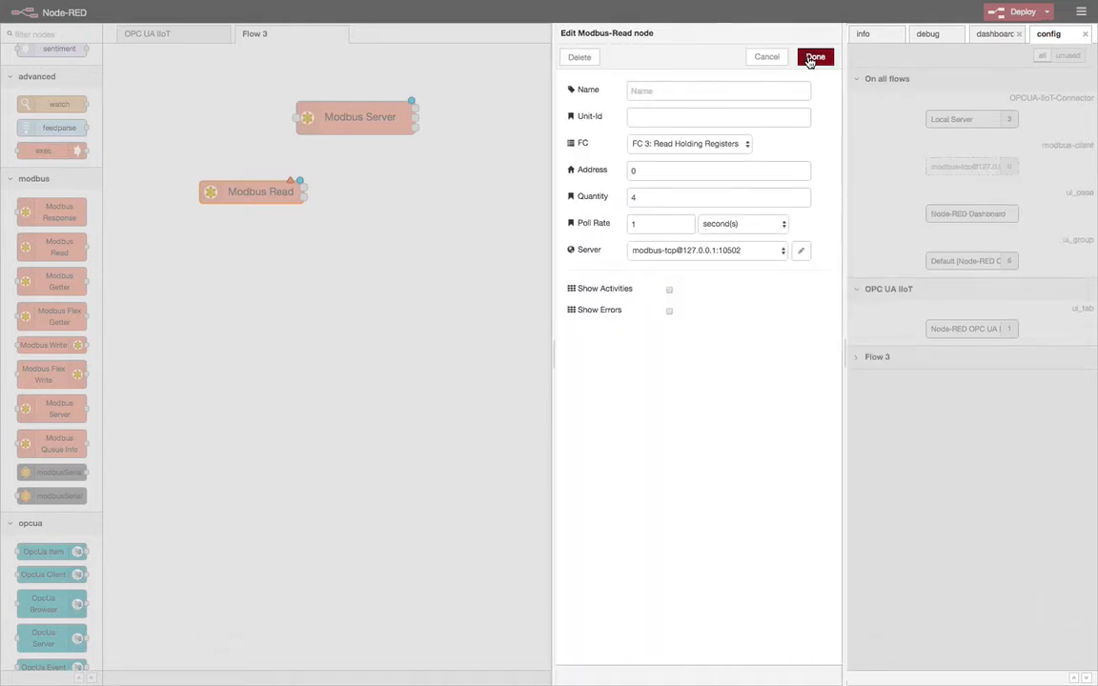
left_click(813, 58)
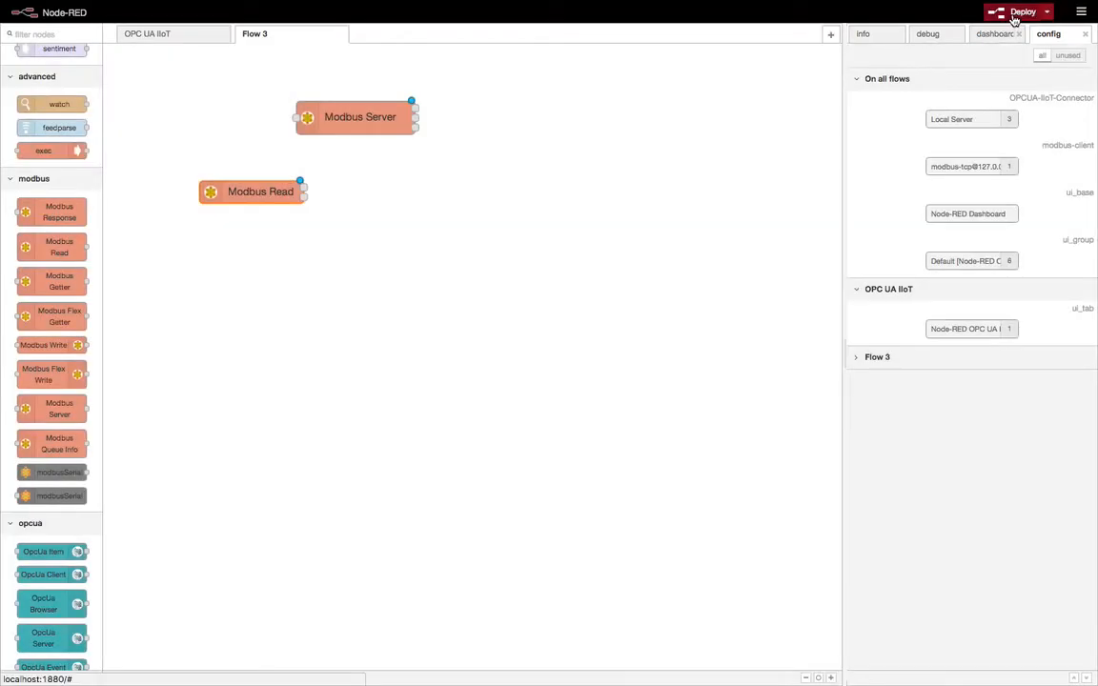
left_click(1014, 14)
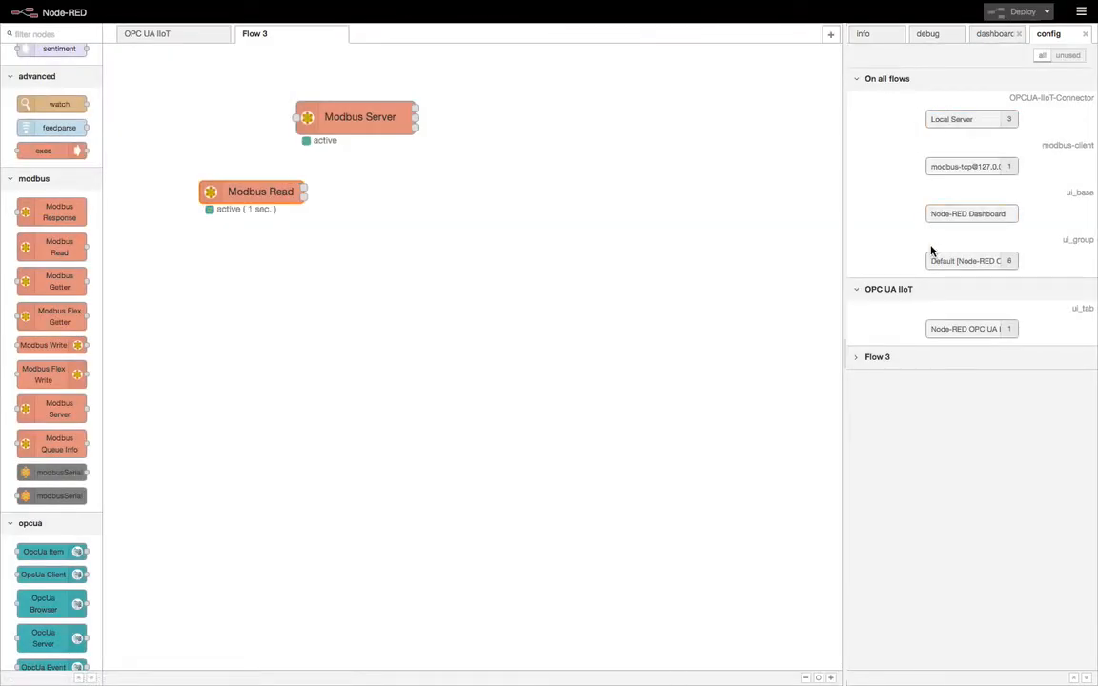
- Inspect the modbus-client configuration's properties without changing them, and look at the OPC UA IIoT flow before returning to Flow 3
left_click(940, 166)
double_click(954, 169)
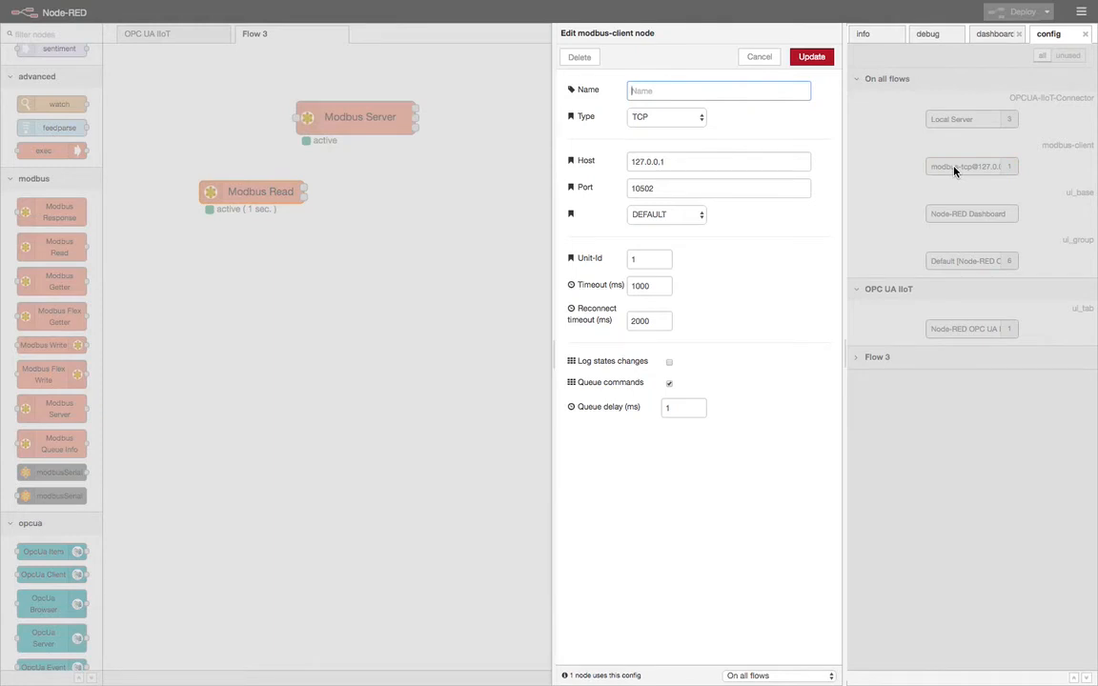
left_click(760, 57)
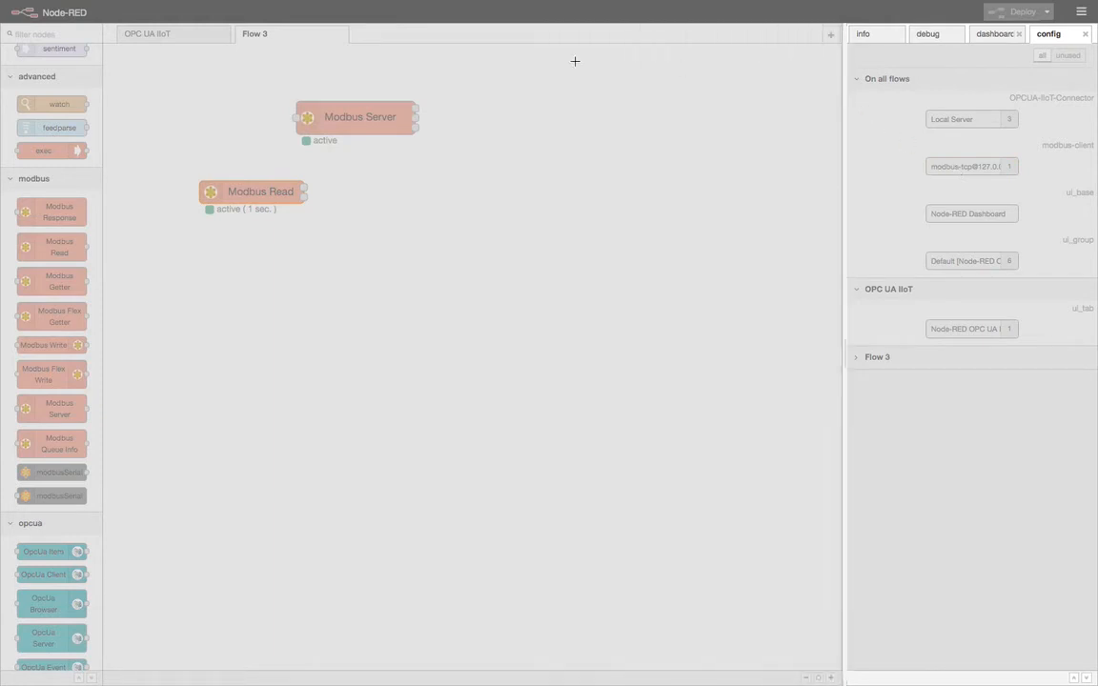
left_click(163, 37)
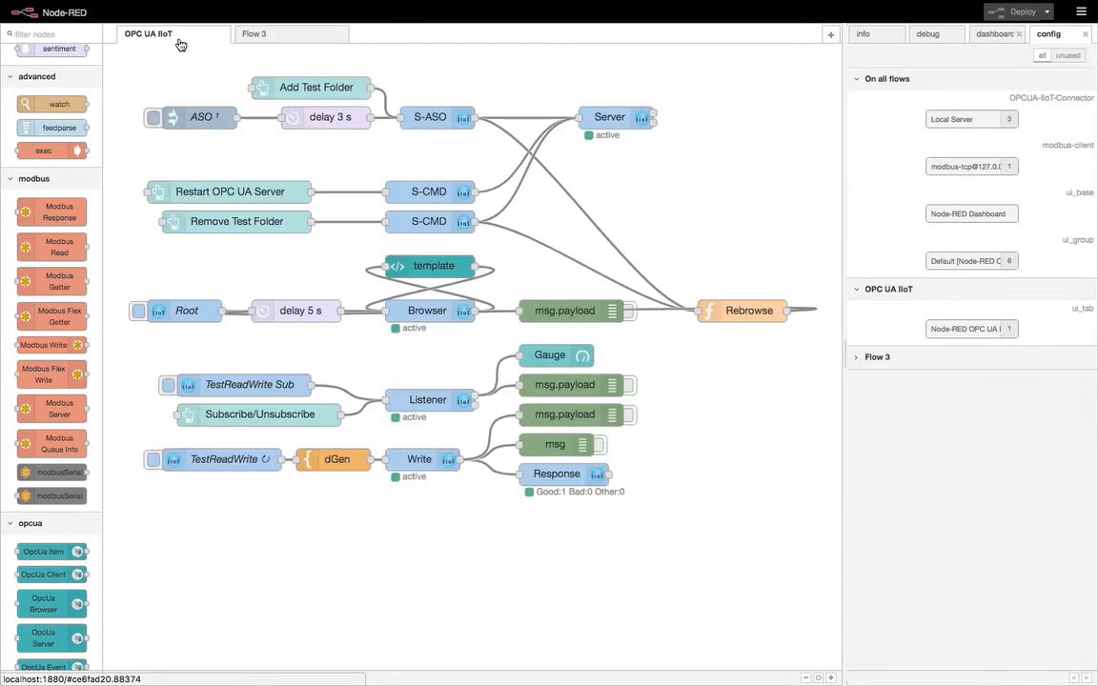
left_click(290, 40)
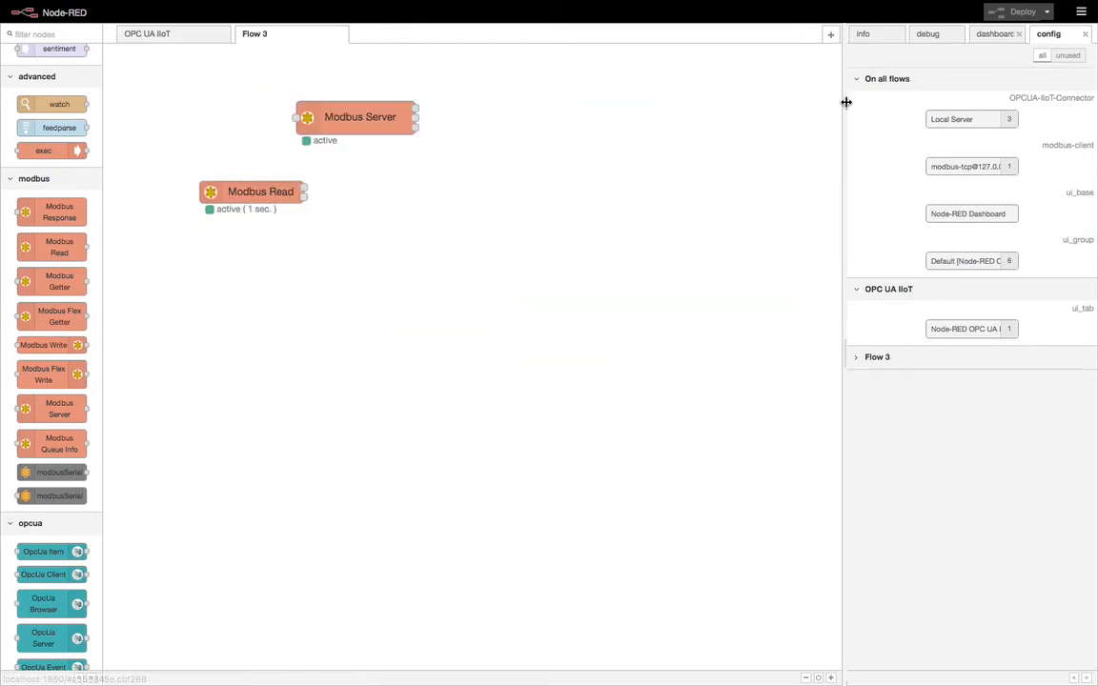
- Reopen the configuration nodes list and check the modbus-client configuration's scope and node usage without changing anything
left_click(1083, 34)
left_click(1081, 11)
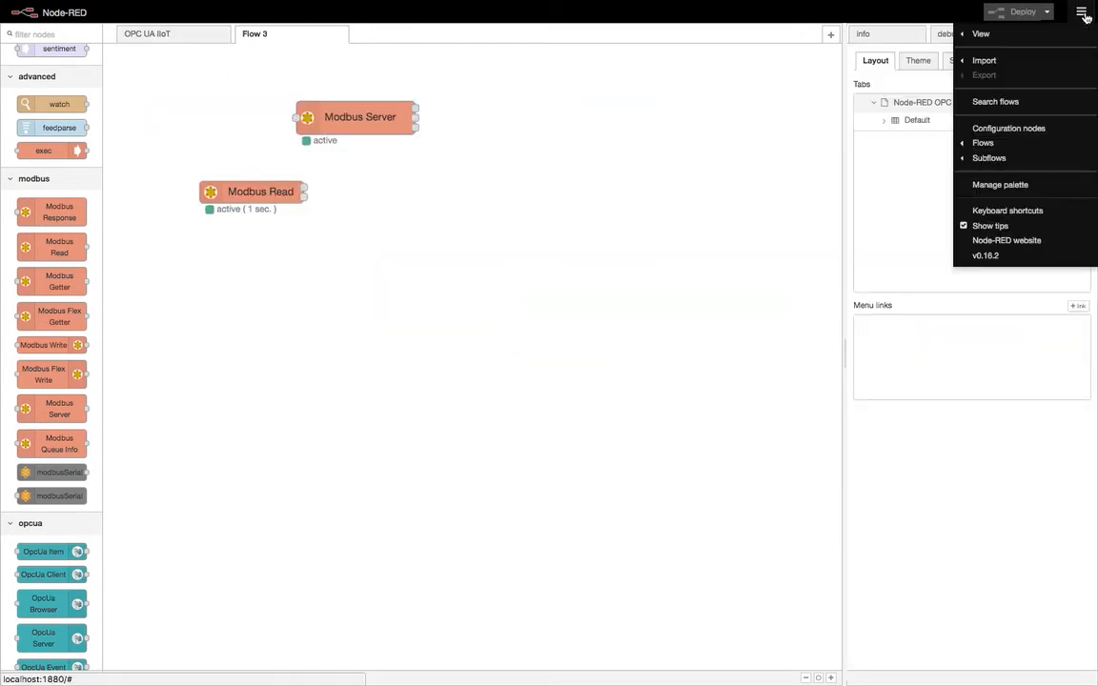
left_click(1032, 130)
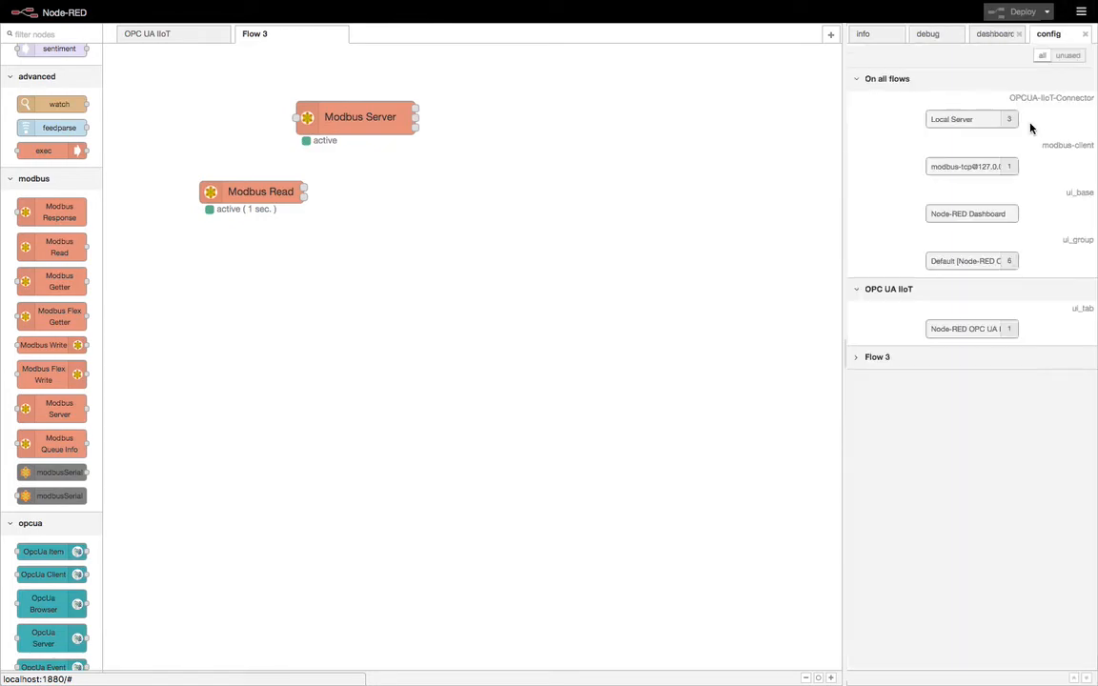
double_click(952, 167)
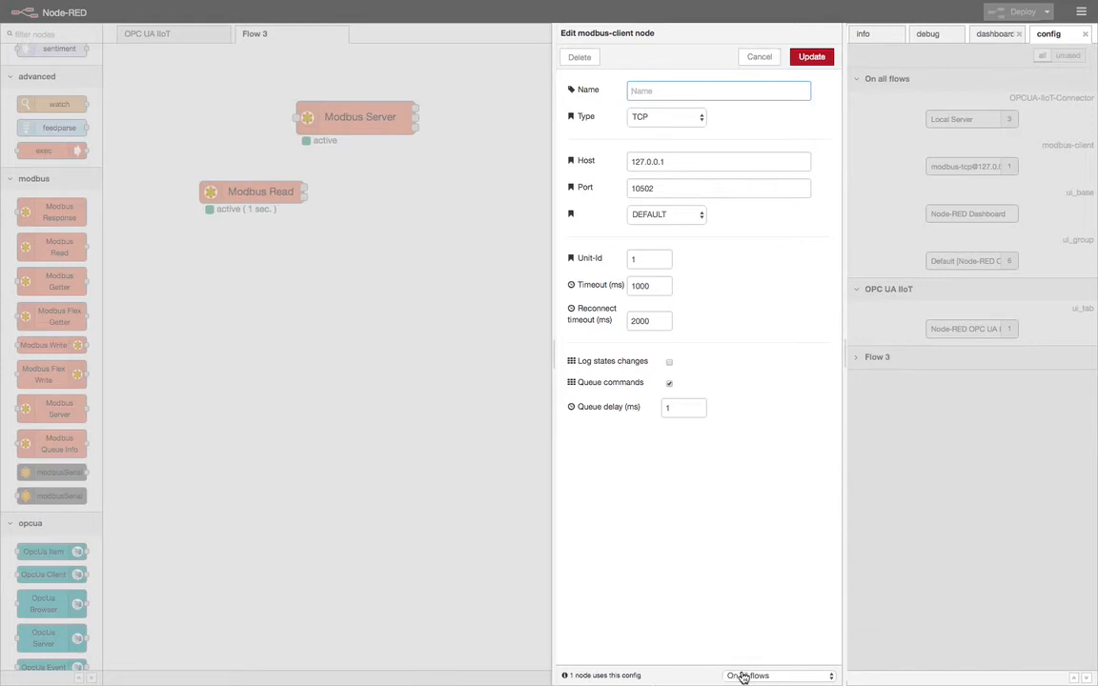
left_click_drag(564, 676, 641, 677)
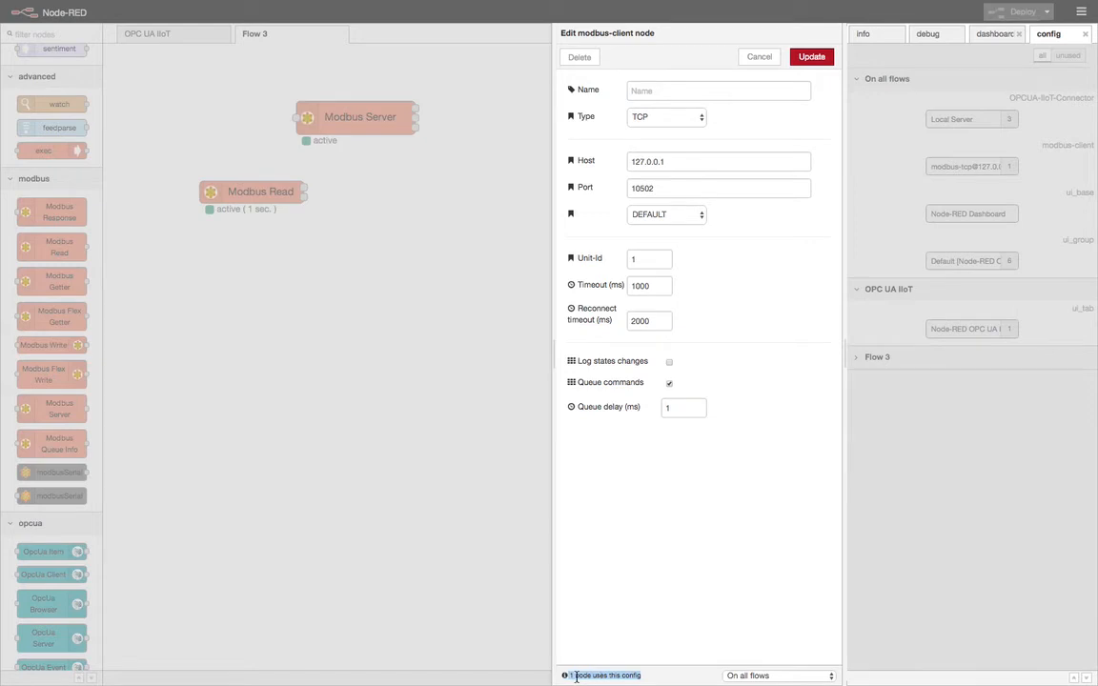
left_click(759, 57)
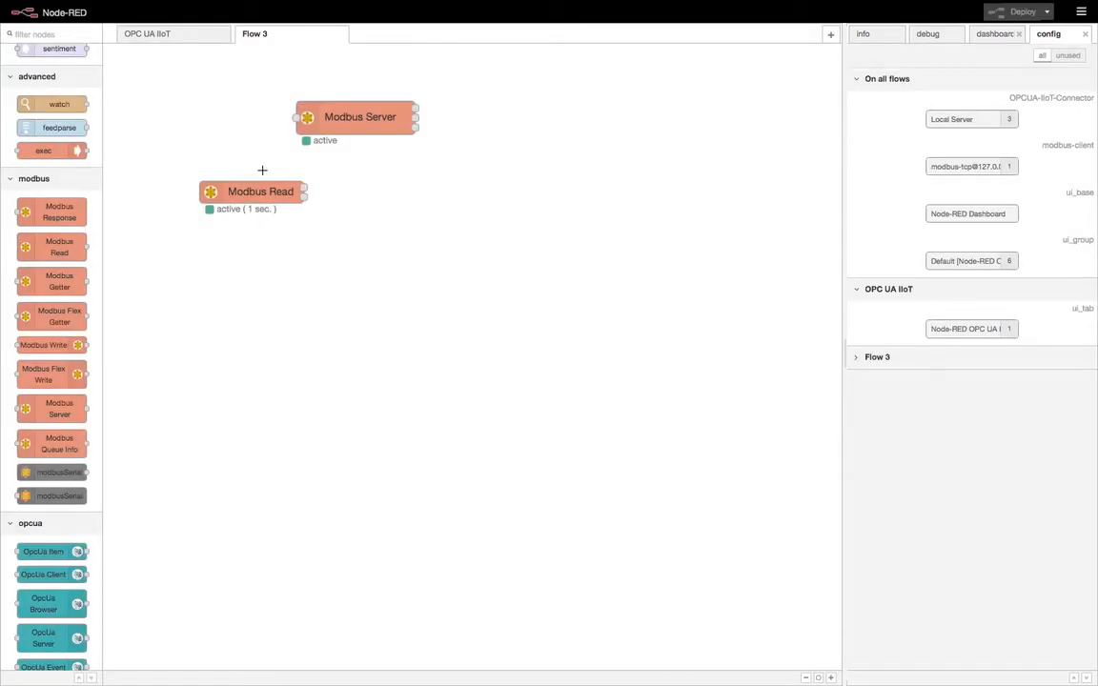
- Delete Flow 3 and deploy the change
double_click(254, 38)
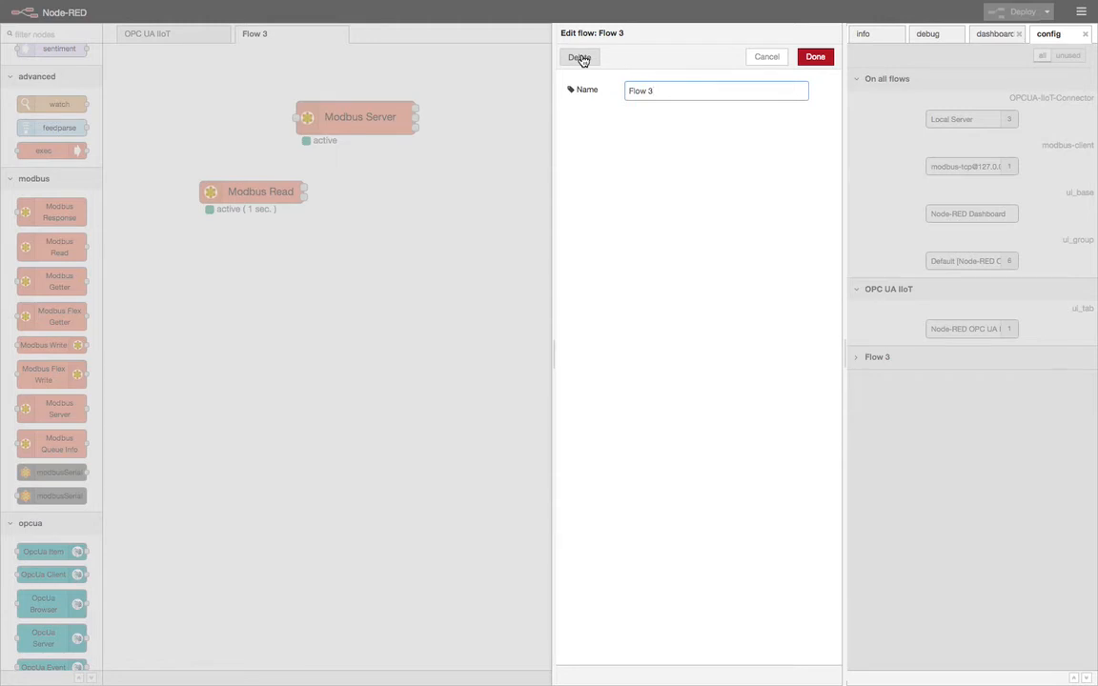
left_click(579, 58)
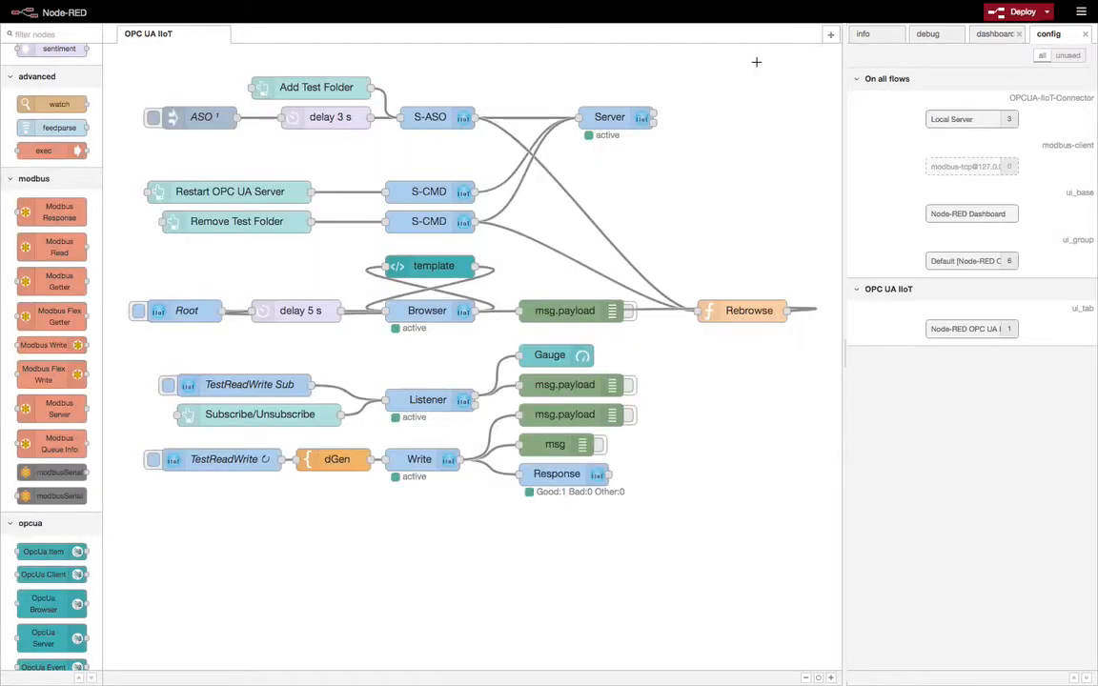
left_click(1025, 14)
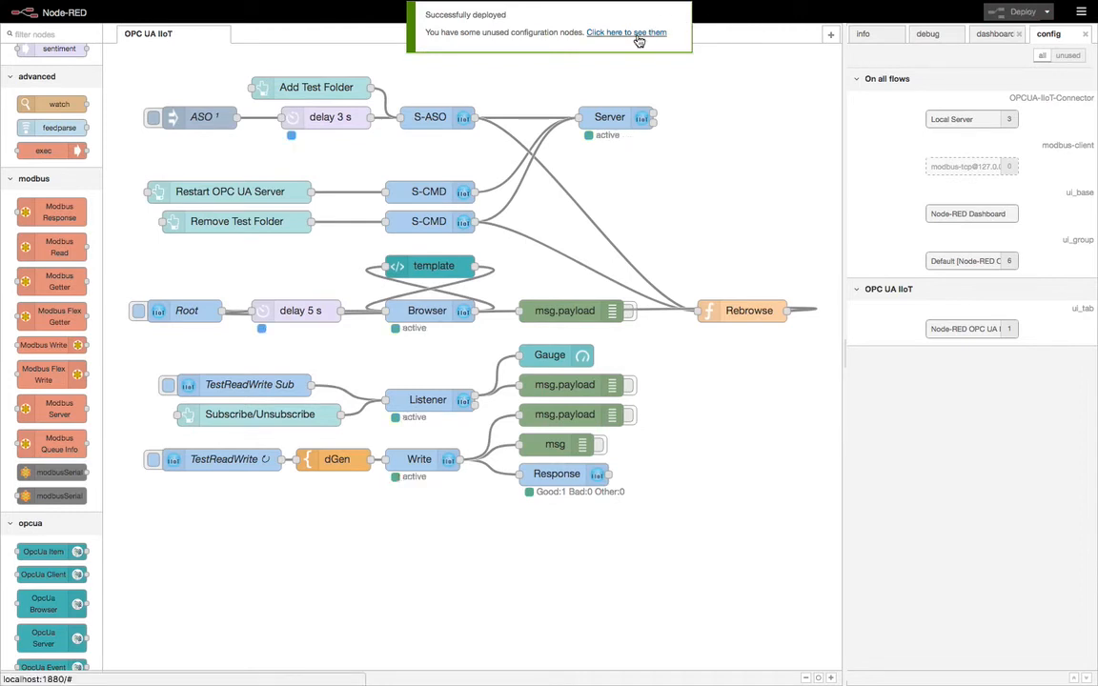
- List only the unused configuration nodes and inspect the modbus-client configuration without changing it
left_click(636, 38)
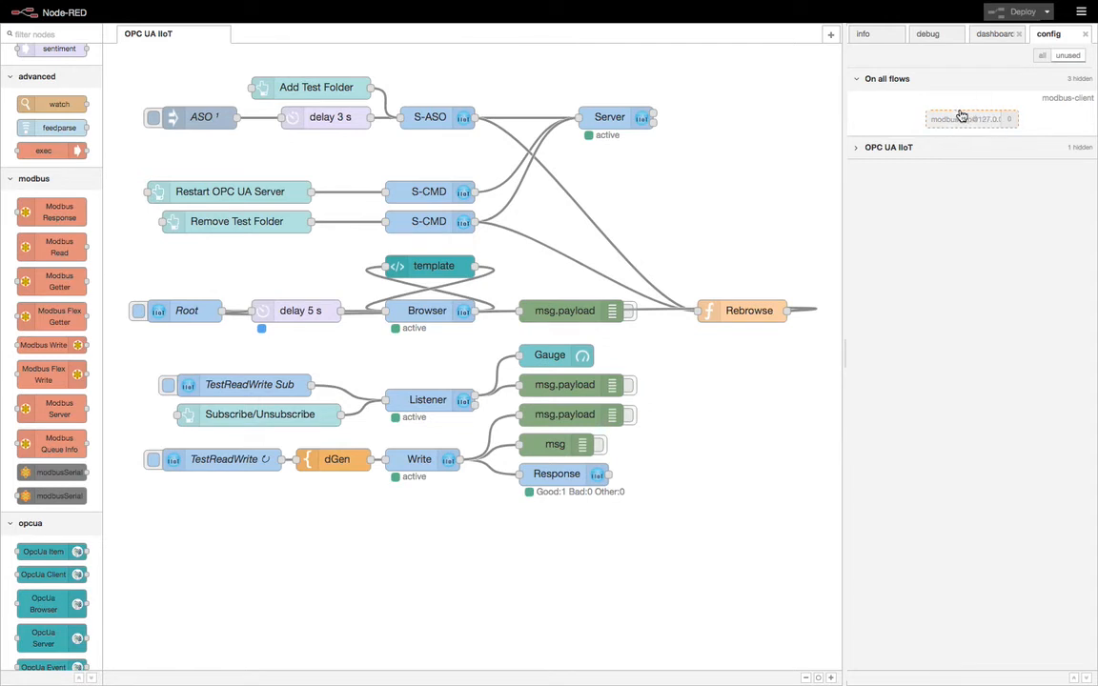
mouse_move(1067, 36)
double_click(971, 120)
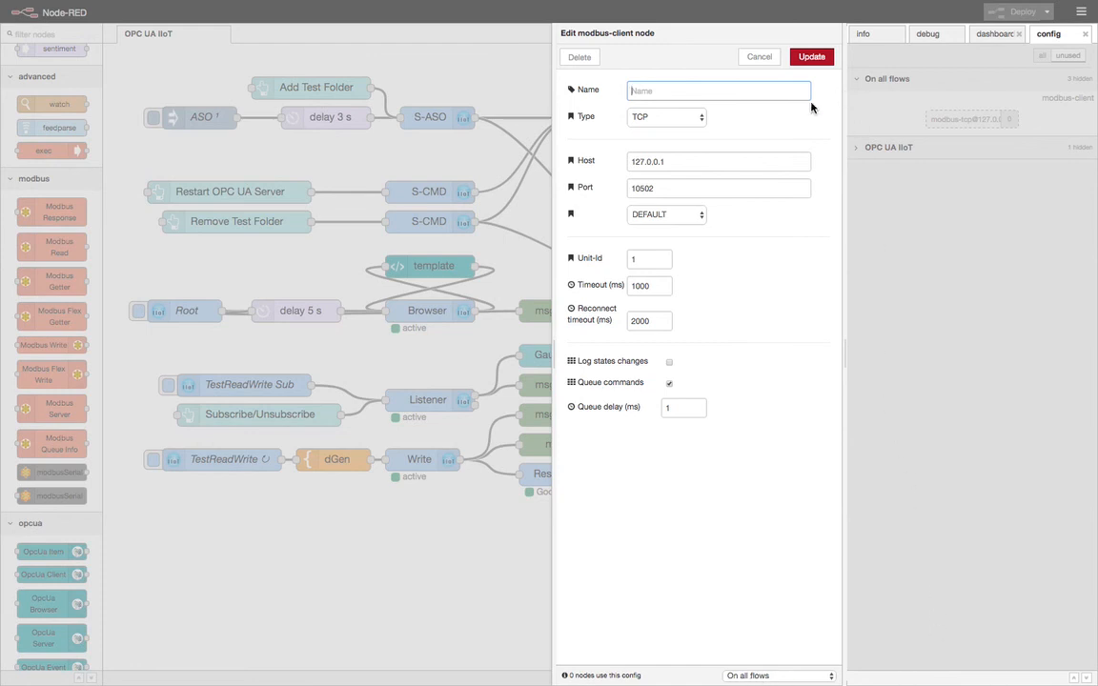
left_click(755, 59)
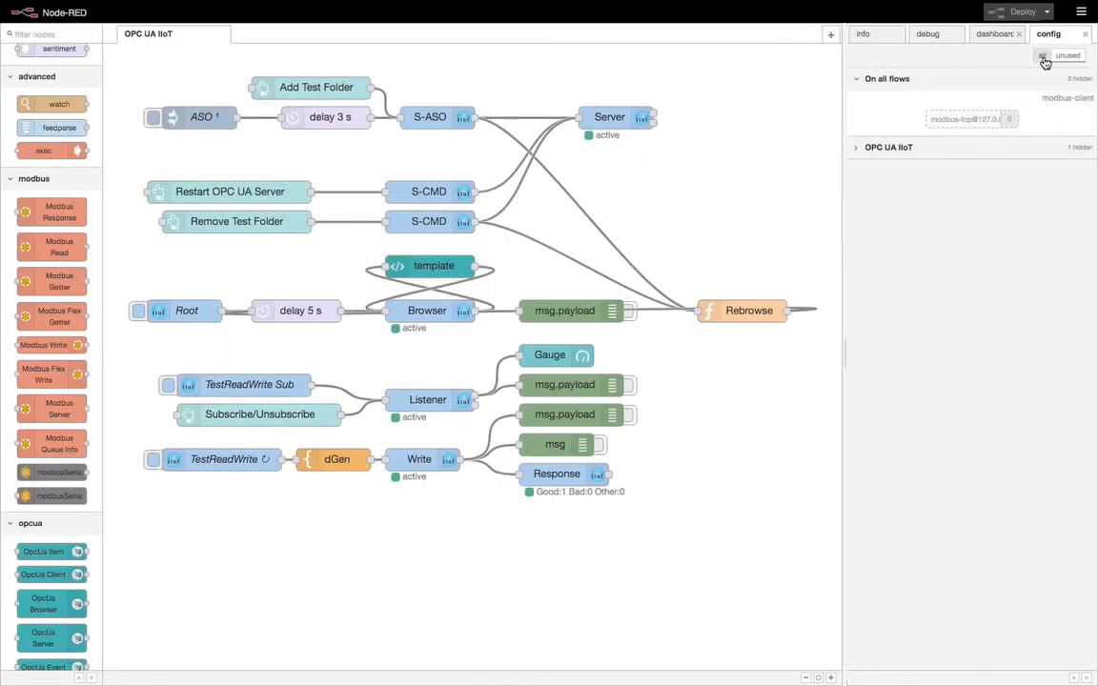
- Delete the unused modbus-client configuration node and deploy, showing all configuration nodes again
left_click(982, 121)
double_click(981, 122)
left_click(589, 59)
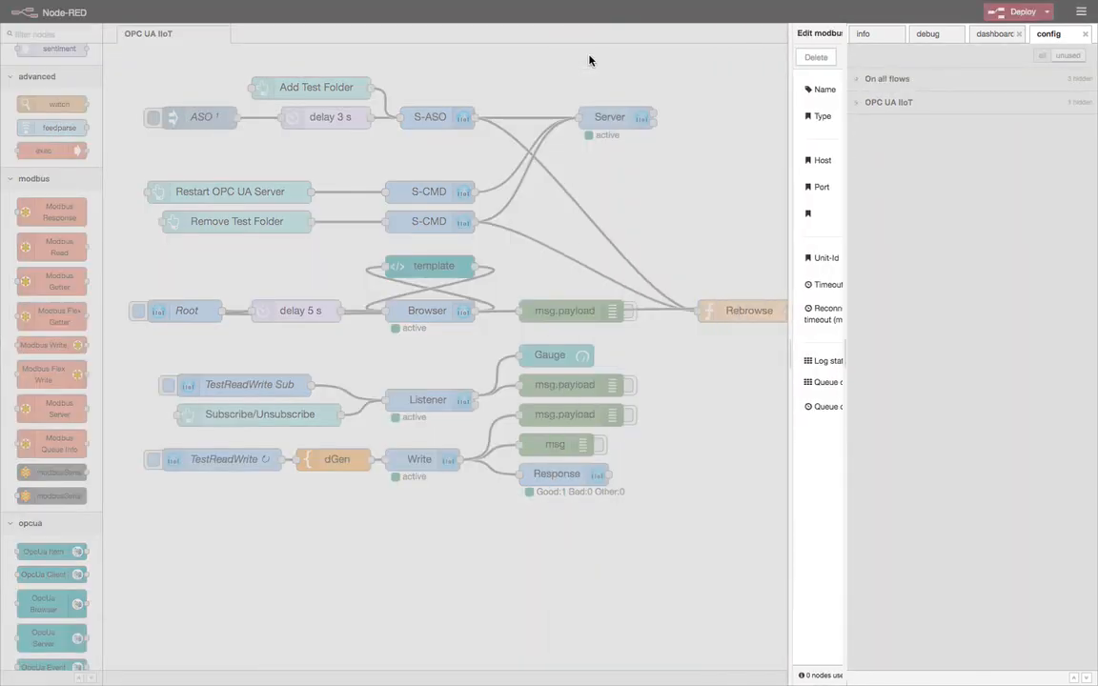
left_click(1015, 12)
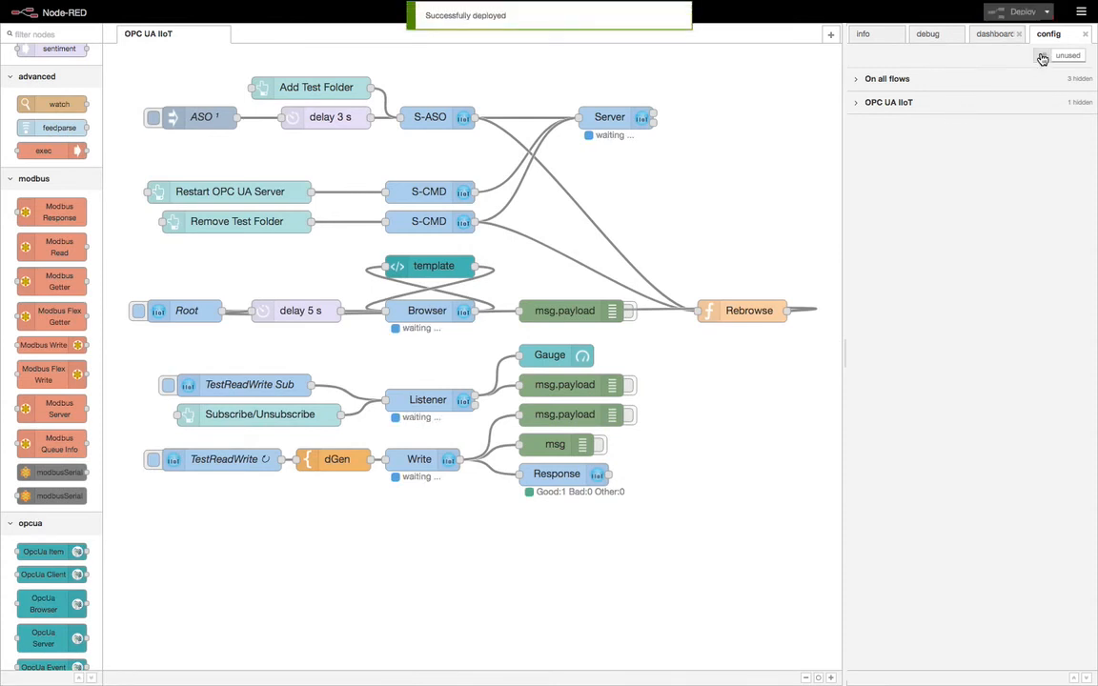
left_click(1042, 56)
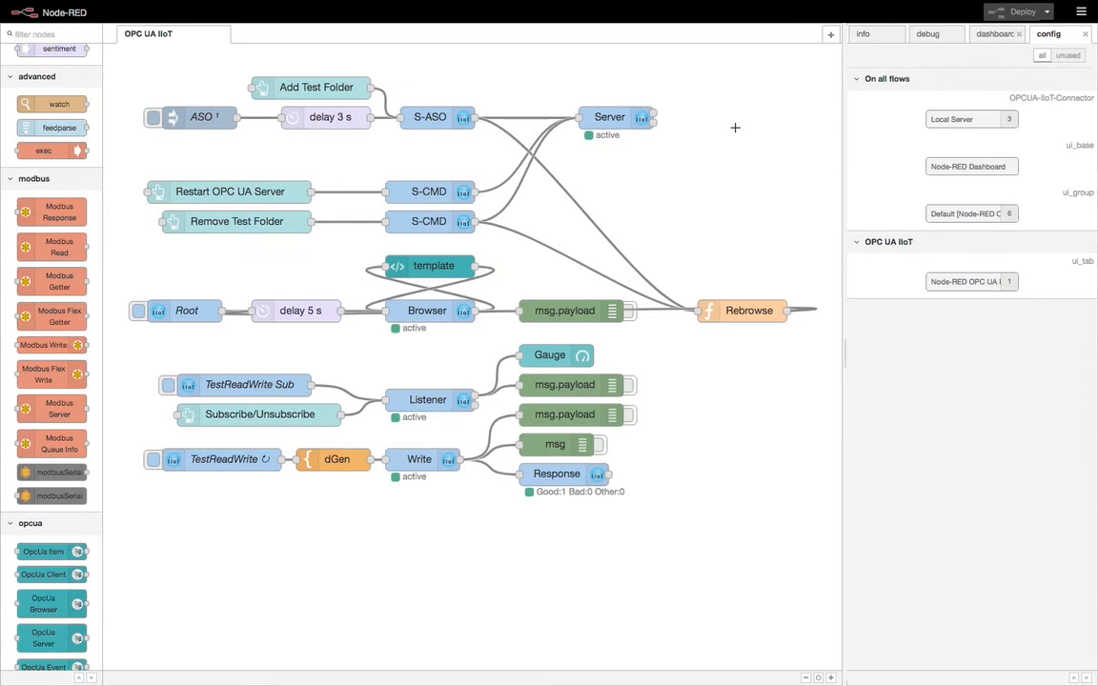
mouse_move(627, 5)
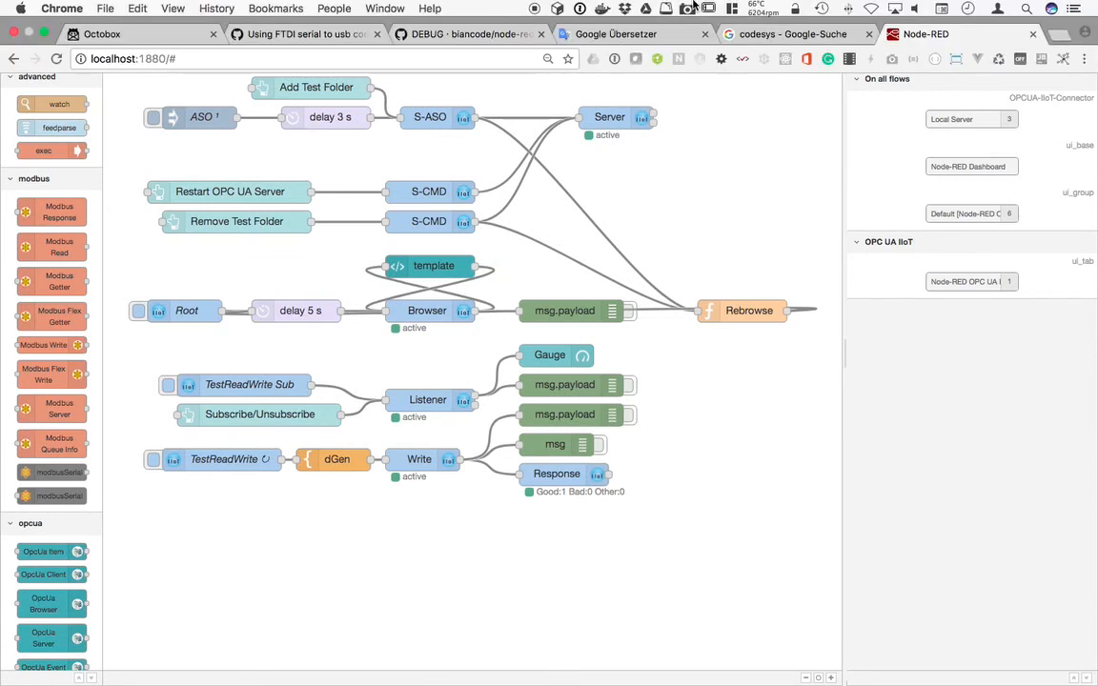